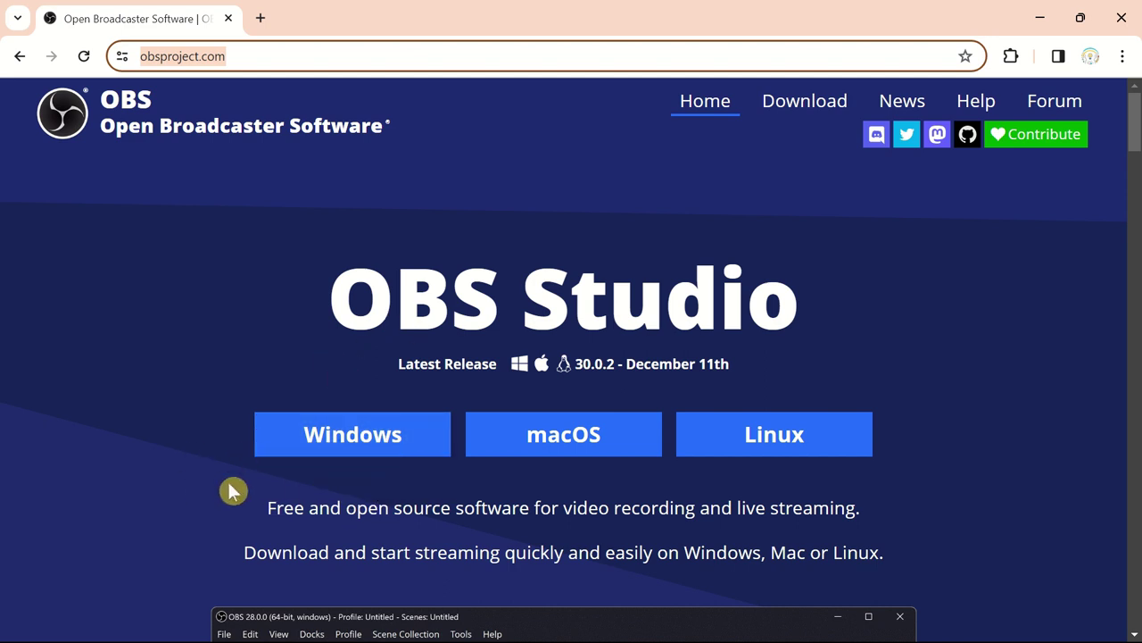
# Download the OBS Studio 30.0.2 Windows installer from obsproject.com and launch it
pyautogui.click(352, 444)
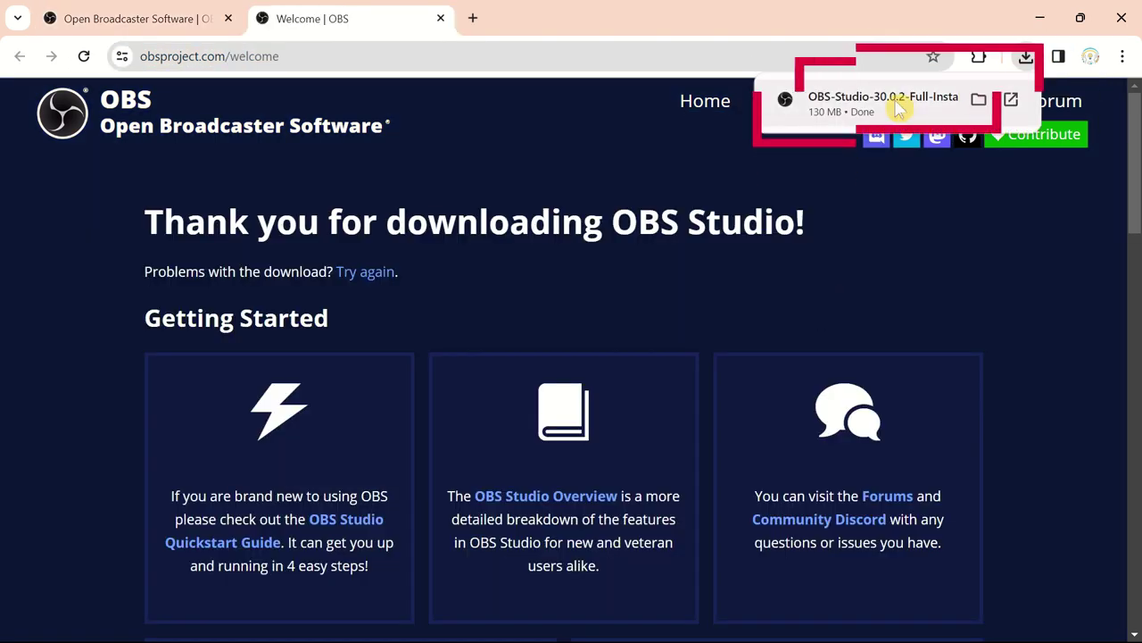
pyautogui.click(900, 107)
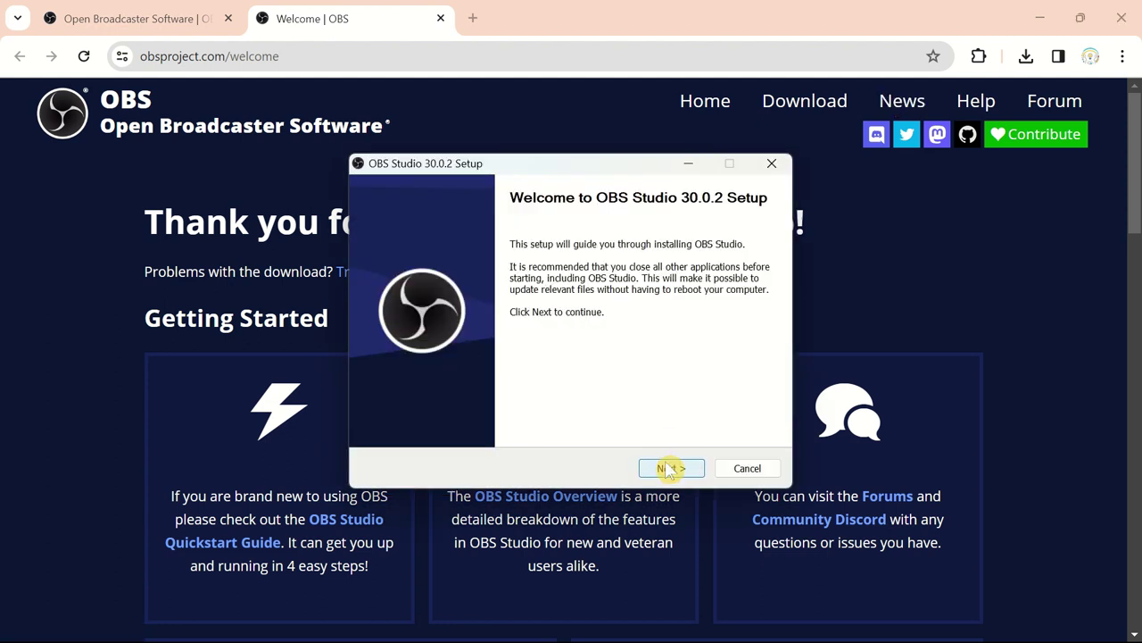
# Install OBS Studio 30.0.2 to C:\Program Files\obs-studio, accepting the license
pyautogui.click(670, 467)
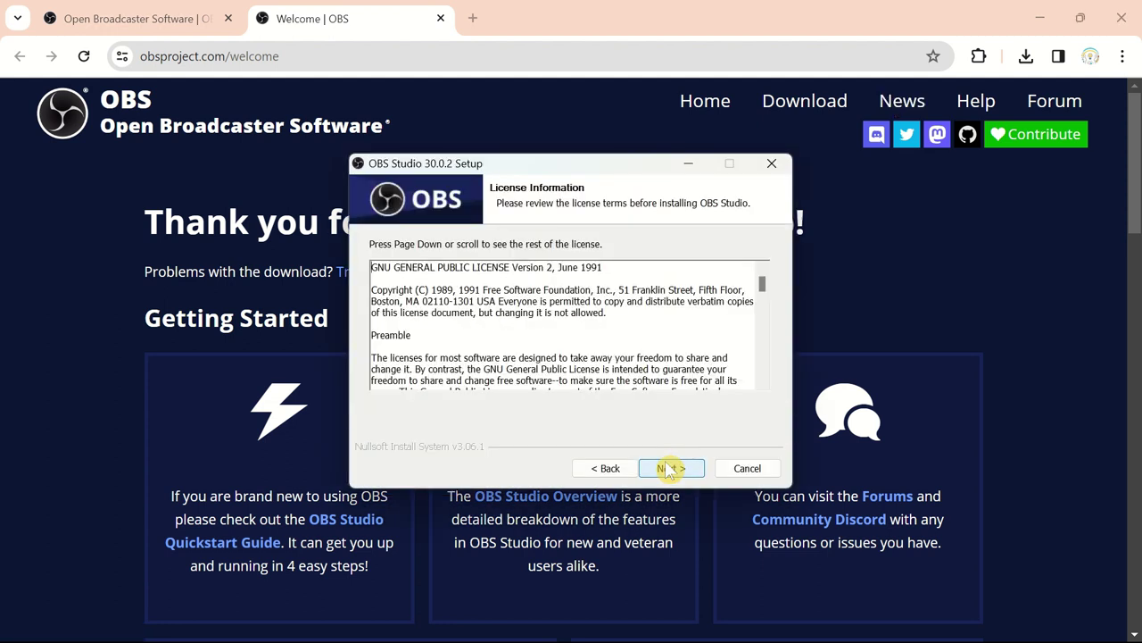
pyautogui.click(670, 469)
pyautogui.click(669, 468)
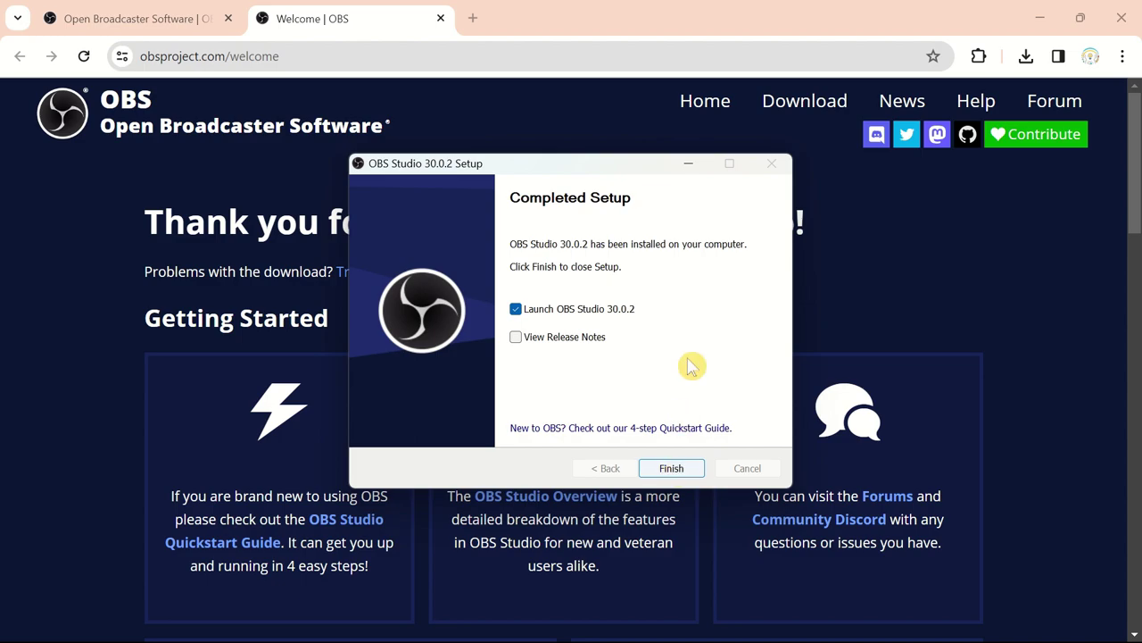
# Launch OBS and choose recording-only optimization in the Auto-Configuration Wizard
pyautogui.click(671, 468)
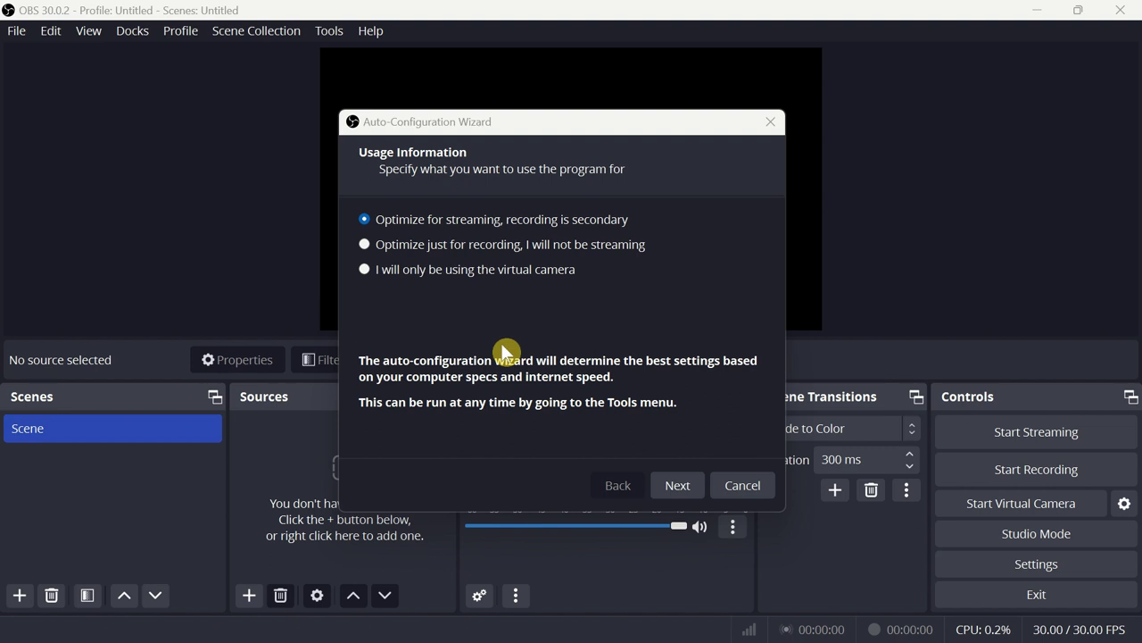
pyautogui.click(365, 246)
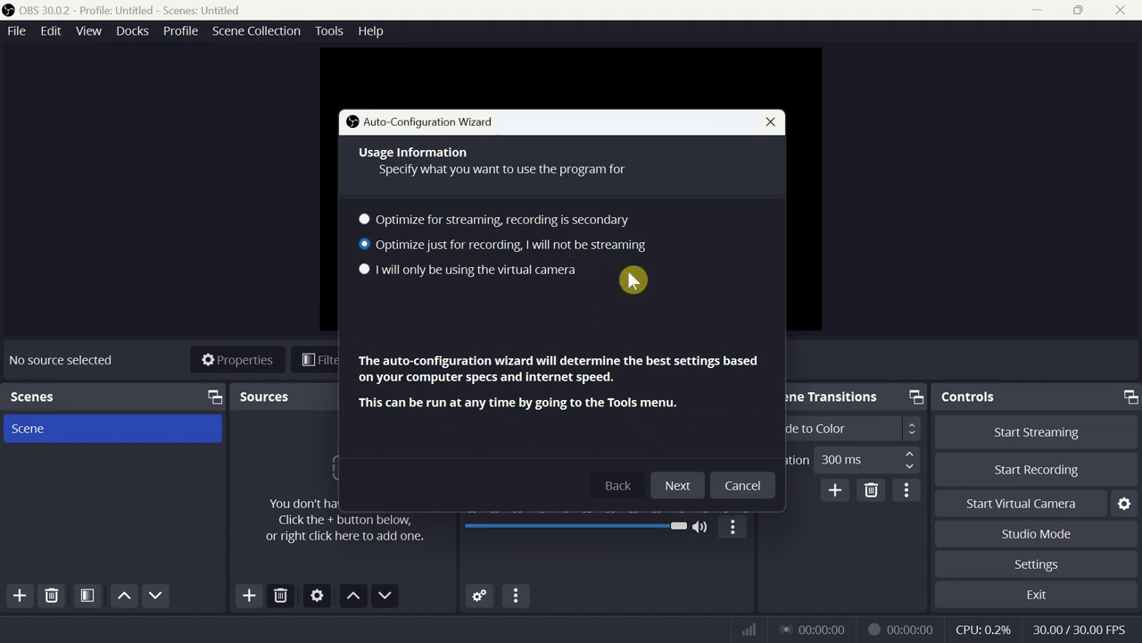
pyautogui.click(677, 491)
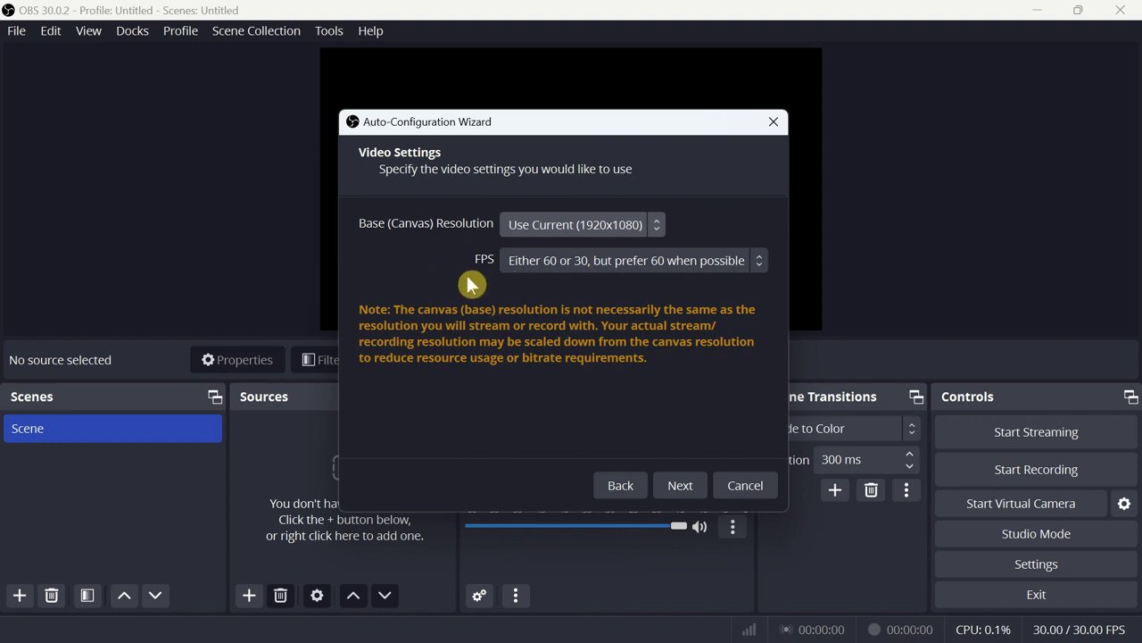
# Set the frame rate to 30 FPS and apply the recommended 1920x1080 settings
pyautogui.click(557, 266)
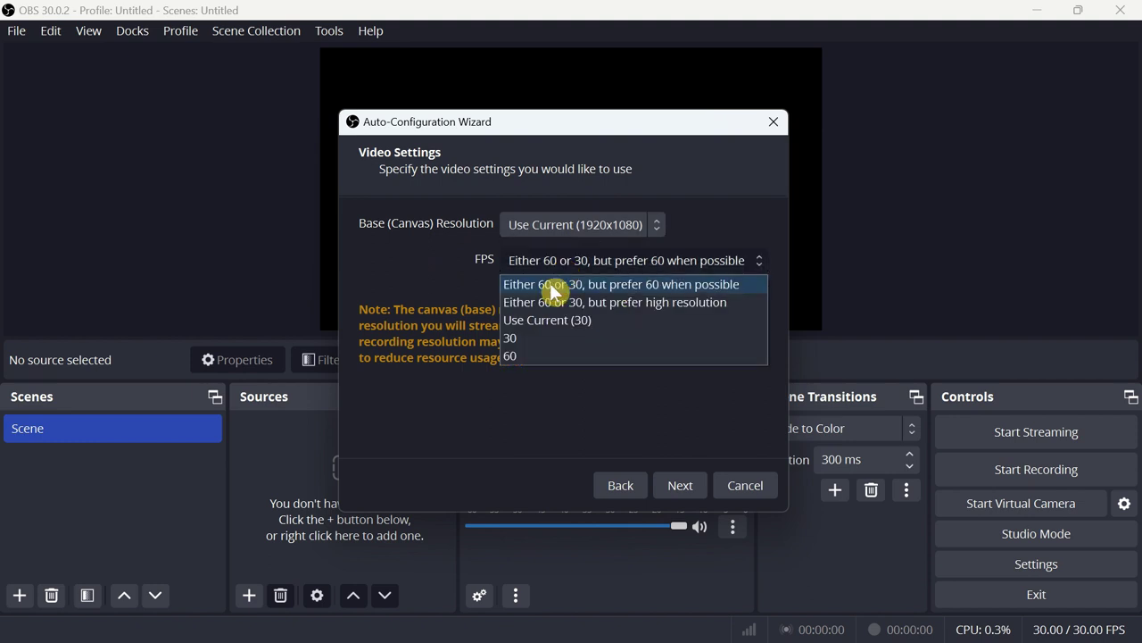
pyautogui.click(518, 339)
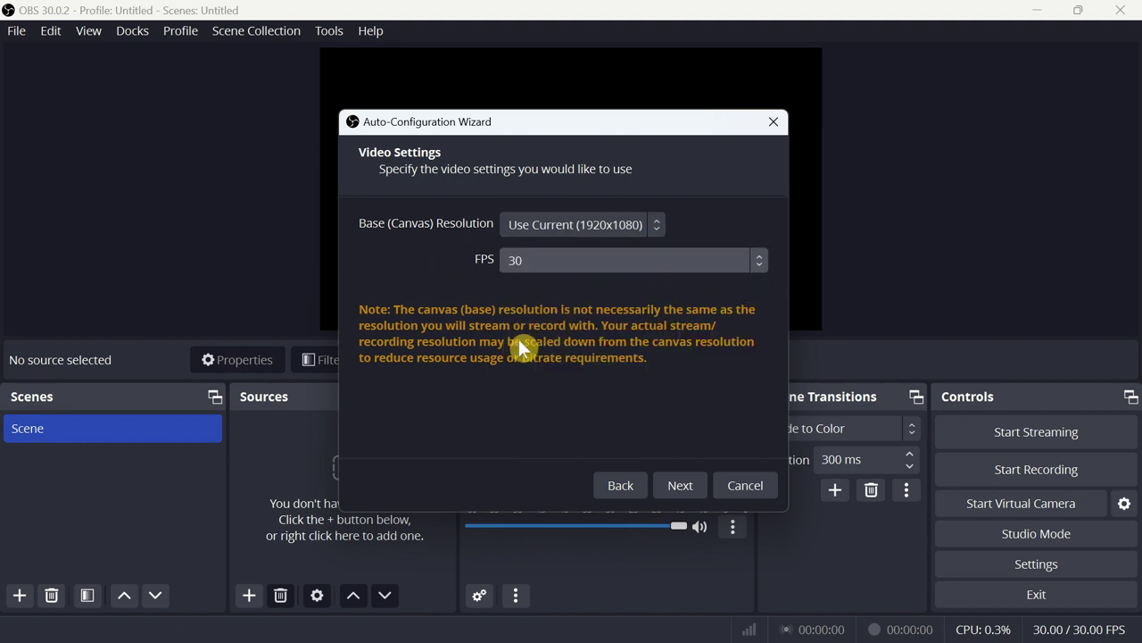
pyautogui.click(680, 490)
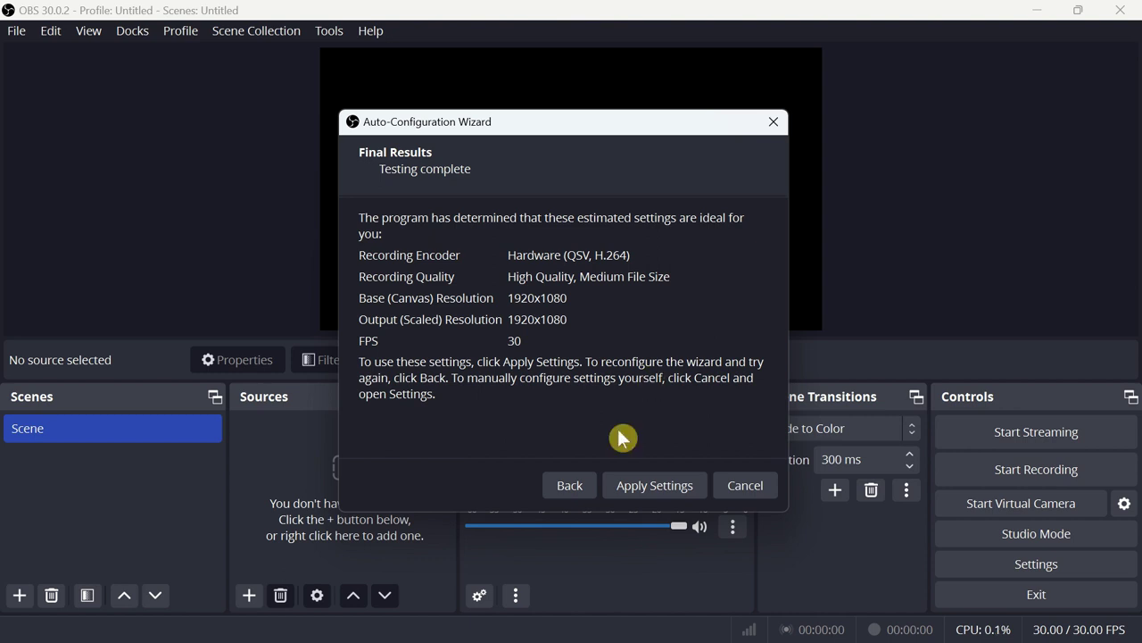
pyautogui.click(659, 486)
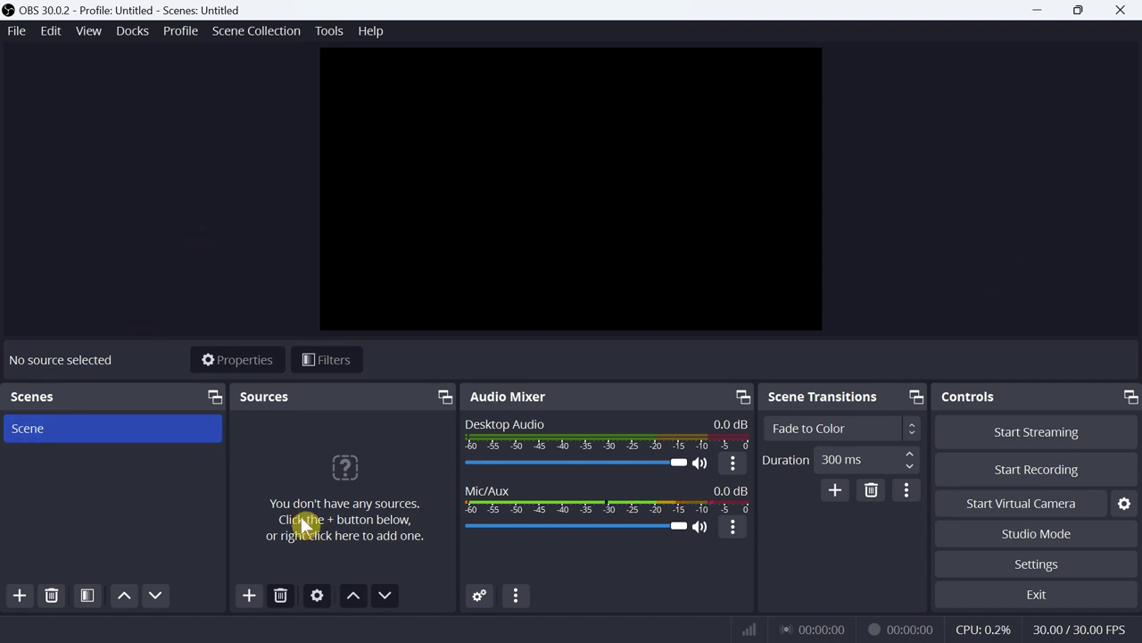
# Start renaming the default Scene with F2
pyautogui.press('F2')
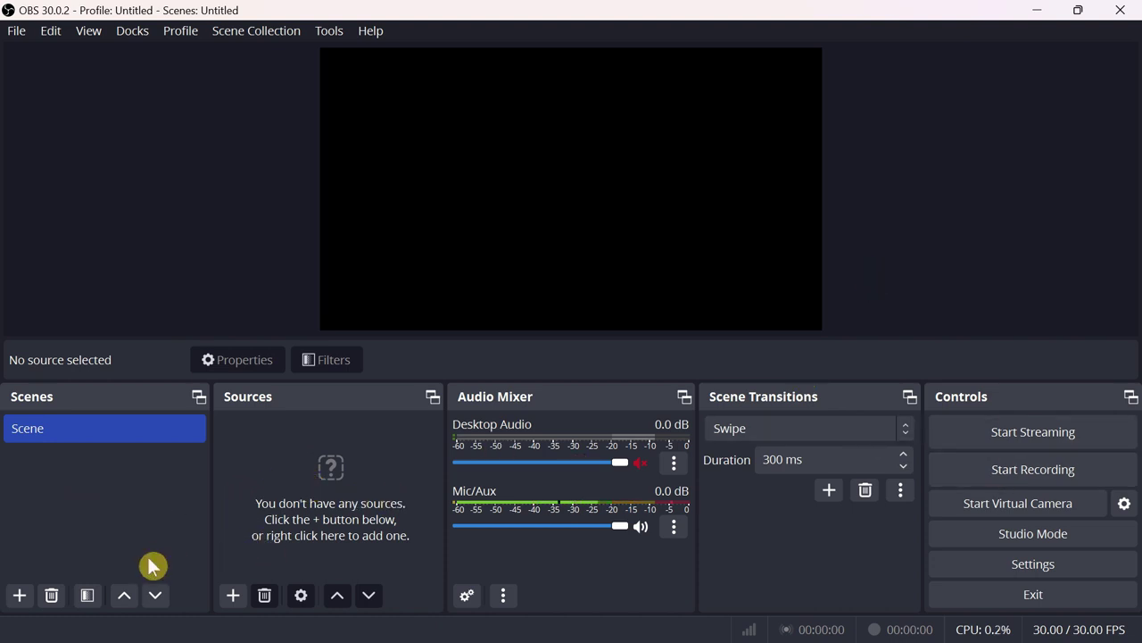
pyautogui.rightClick(78, 474)
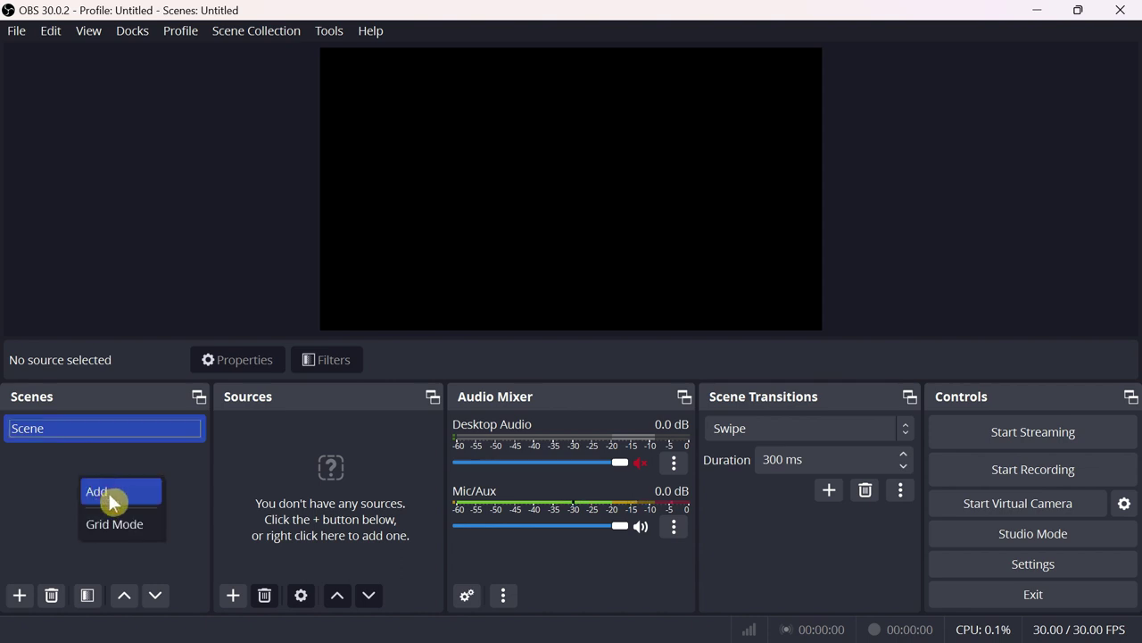
pyautogui.click(108, 492)
pyautogui.click(586, 351)
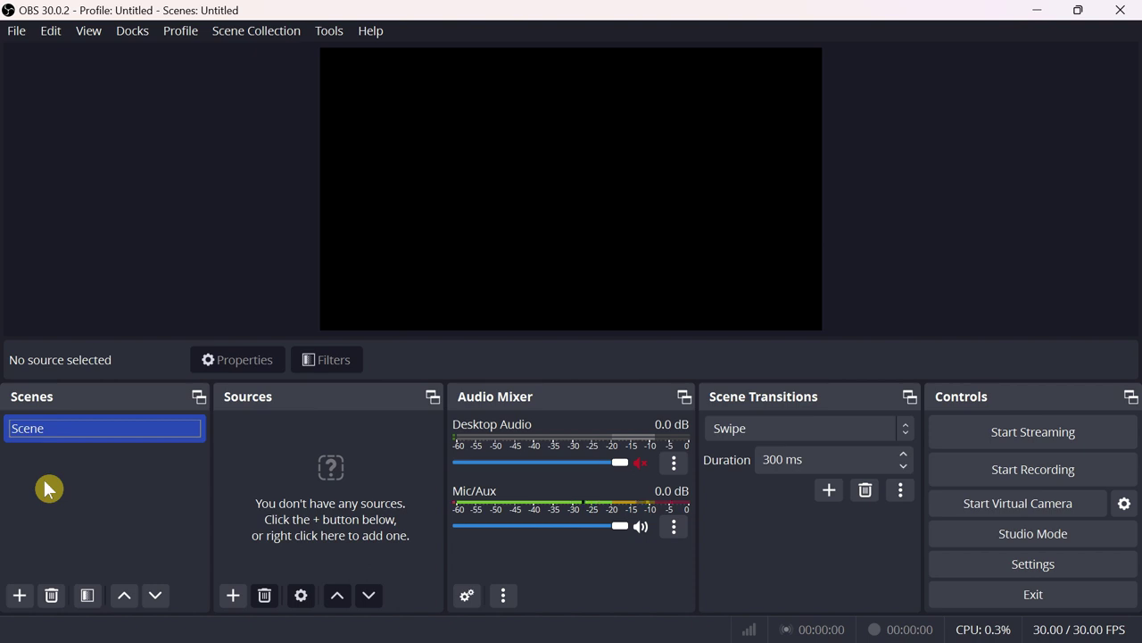
pyautogui.click(20, 596)
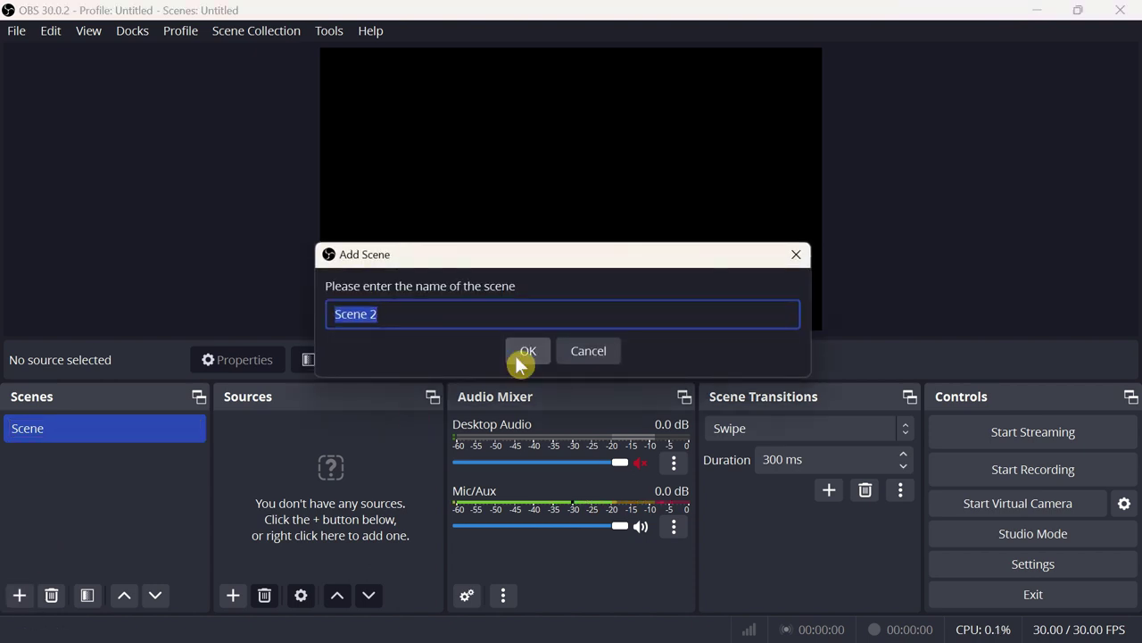
pyautogui.click(589, 353)
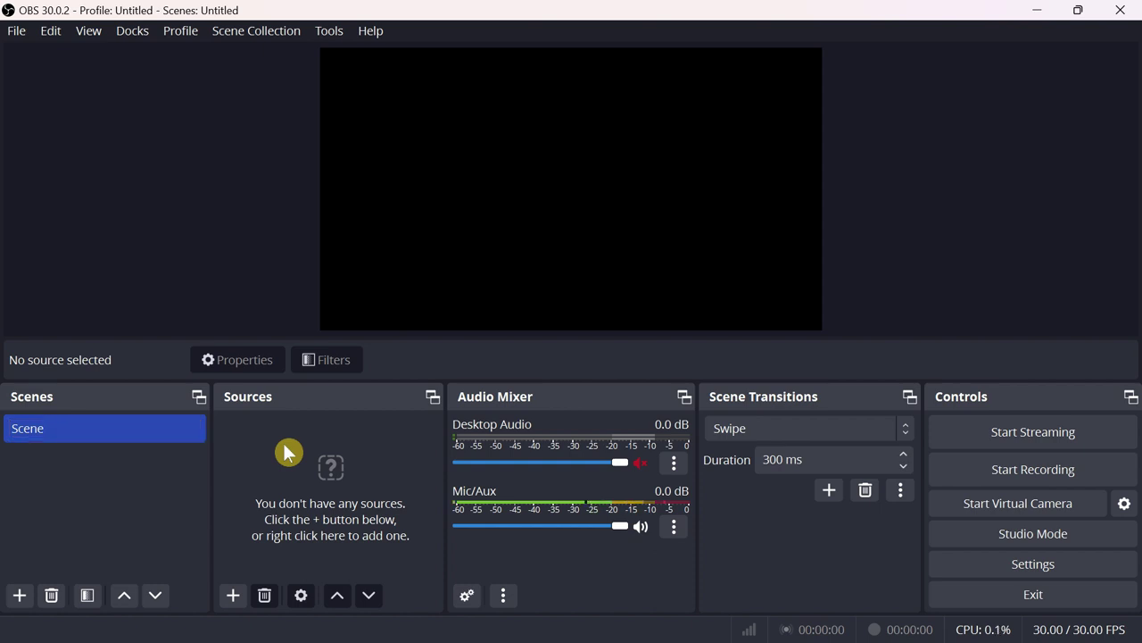
# Add a Display Capture source of the 1920x1080 primary monitor with Capture Cursor on
pyautogui.rightClick(287, 454)
pyautogui.moveTo(305, 459)
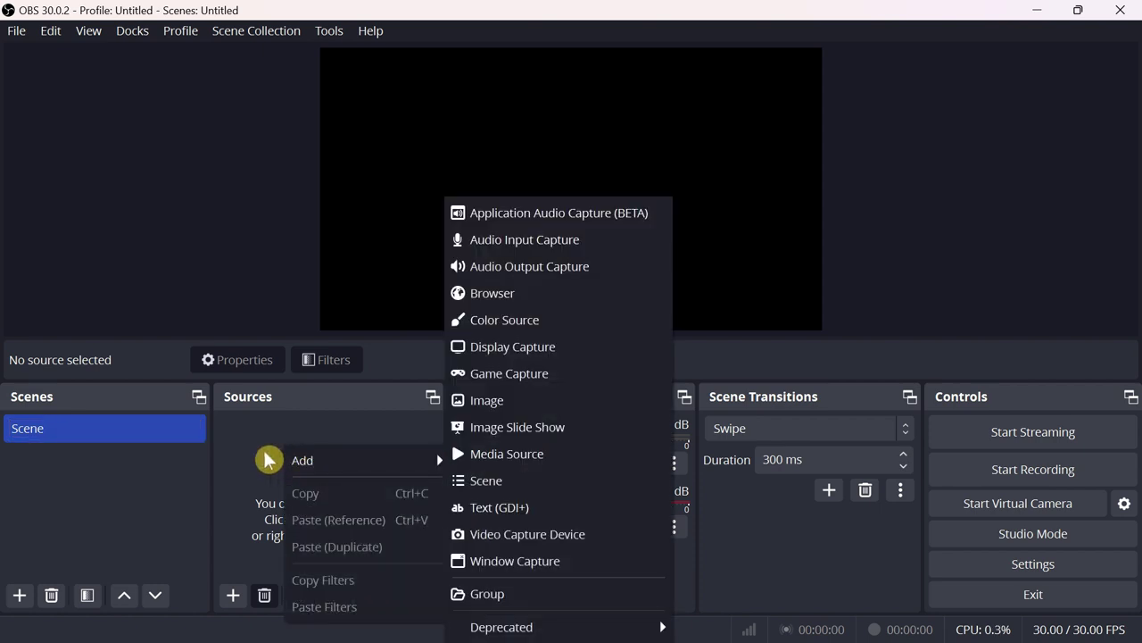
pyautogui.click(264, 450)
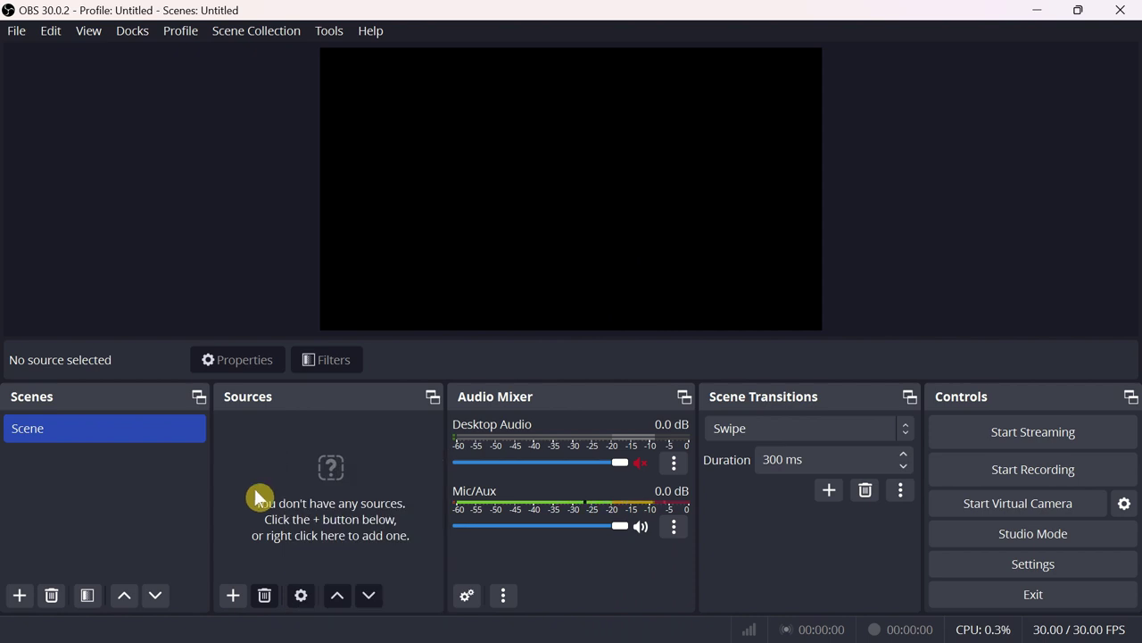
pyautogui.click(234, 598)
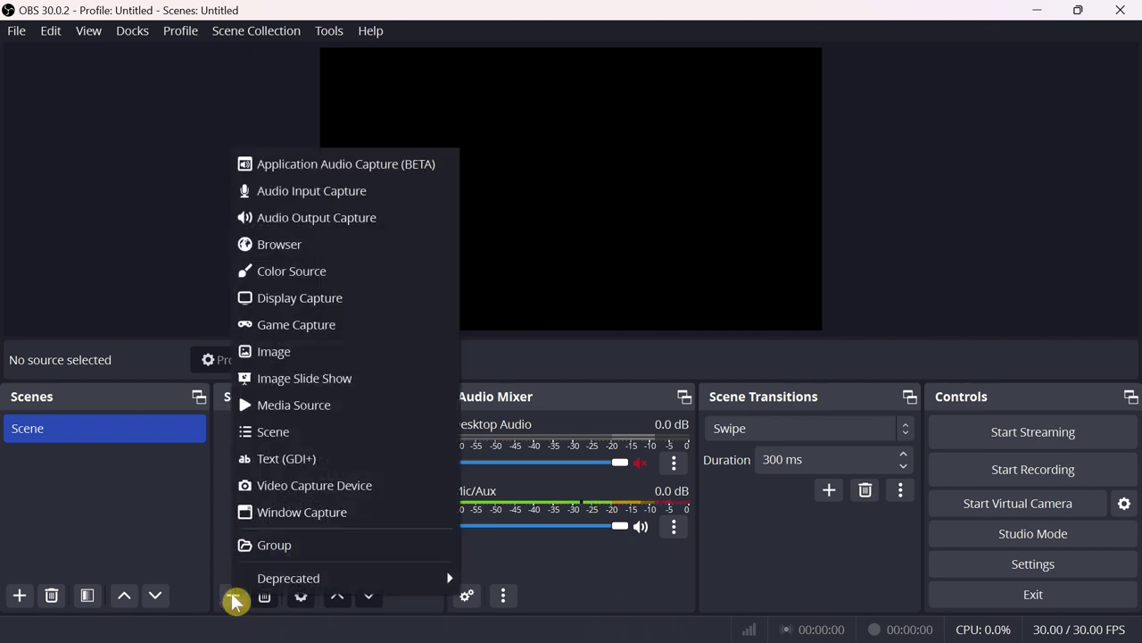
pyautogui.click(373, 304)
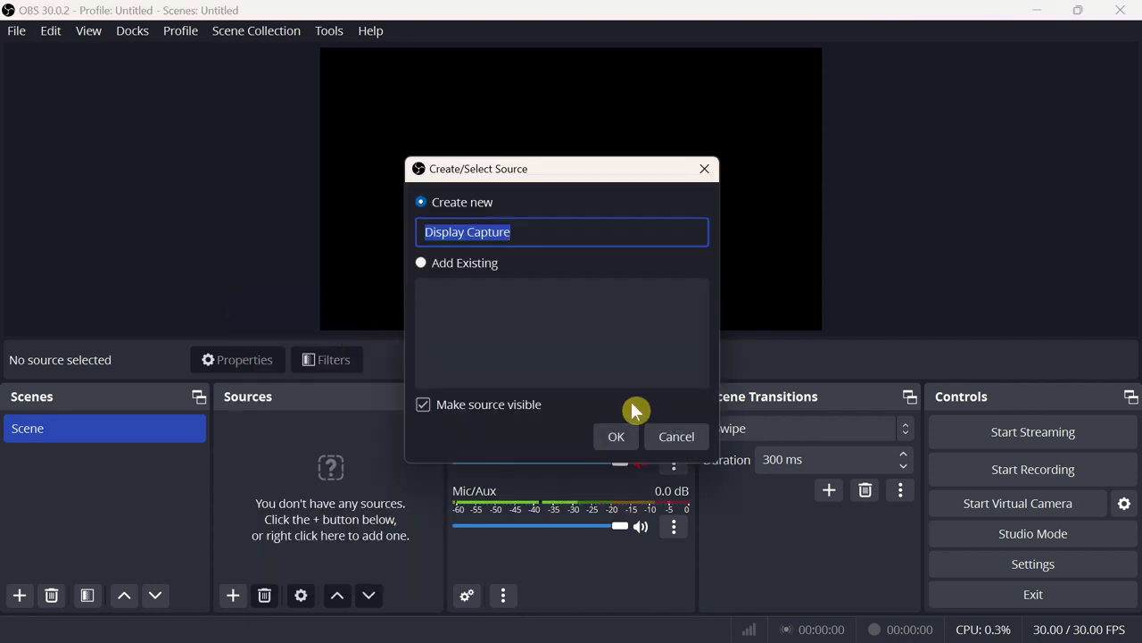
pyautogui.click(614, 446)
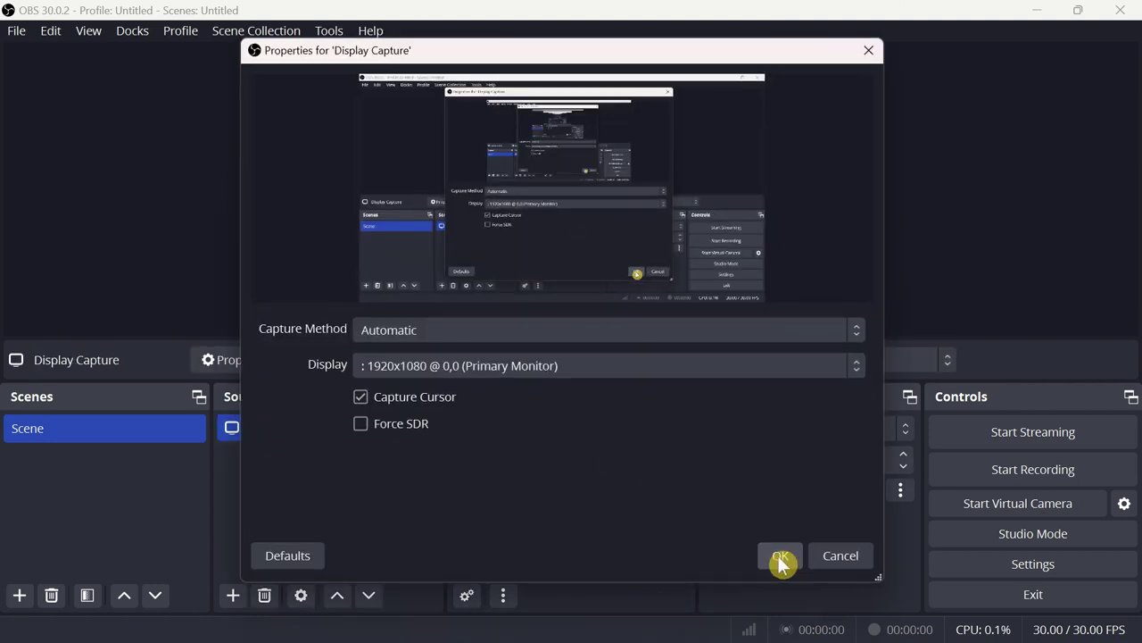
pyautogui.click(781, 558)
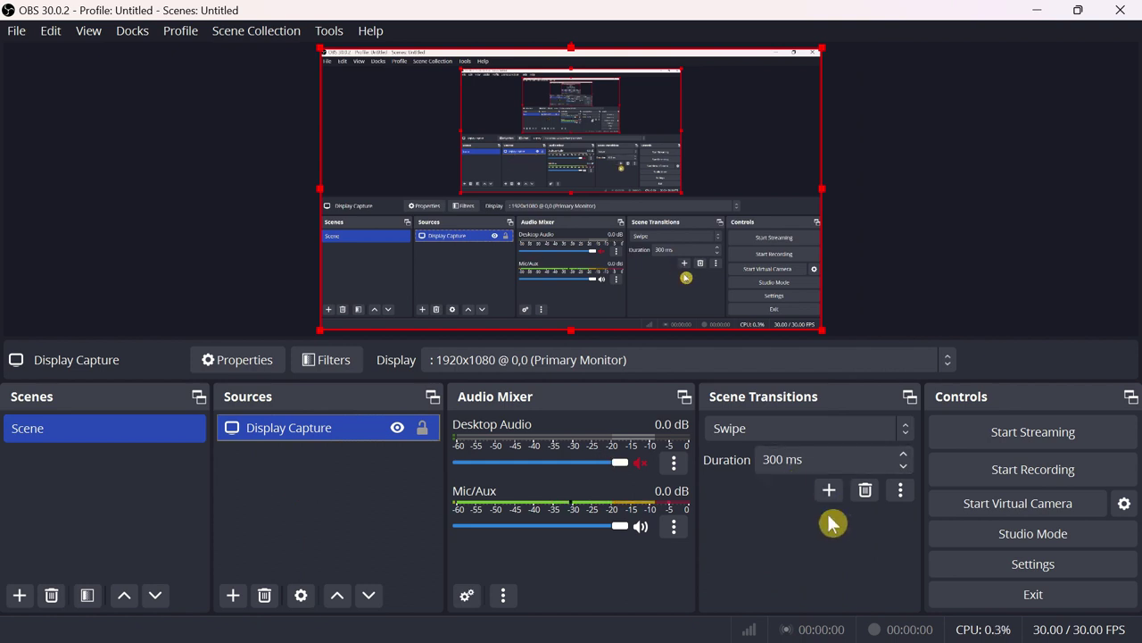
# Record a few seconds of the screen to an MKV file
pyautogui.click(985, 475)
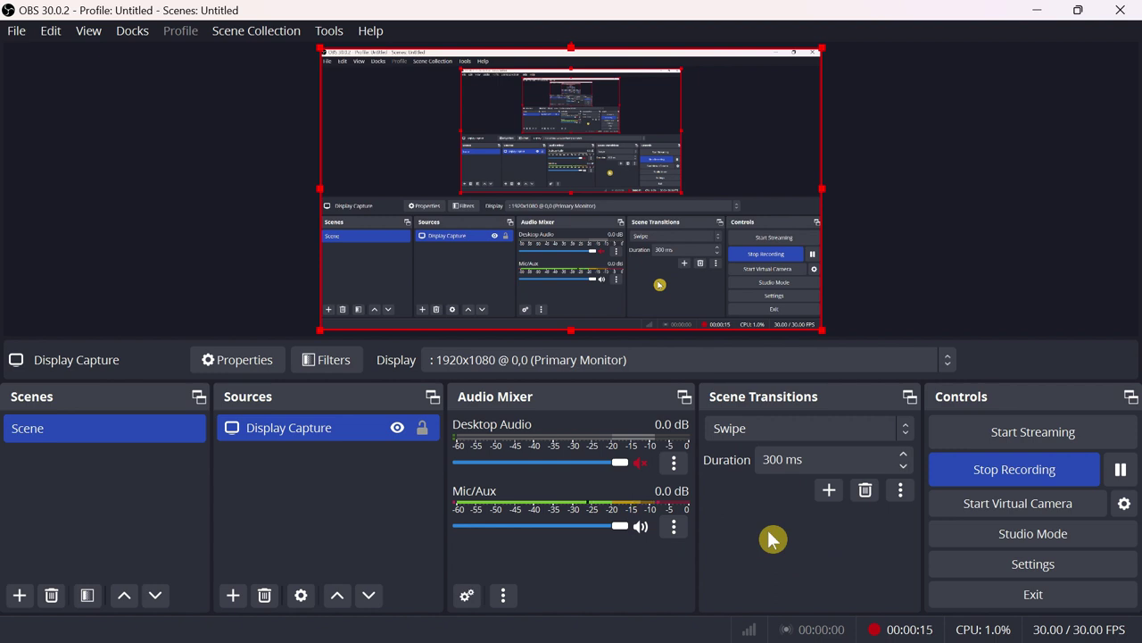
pyautogui.click(976, 470)
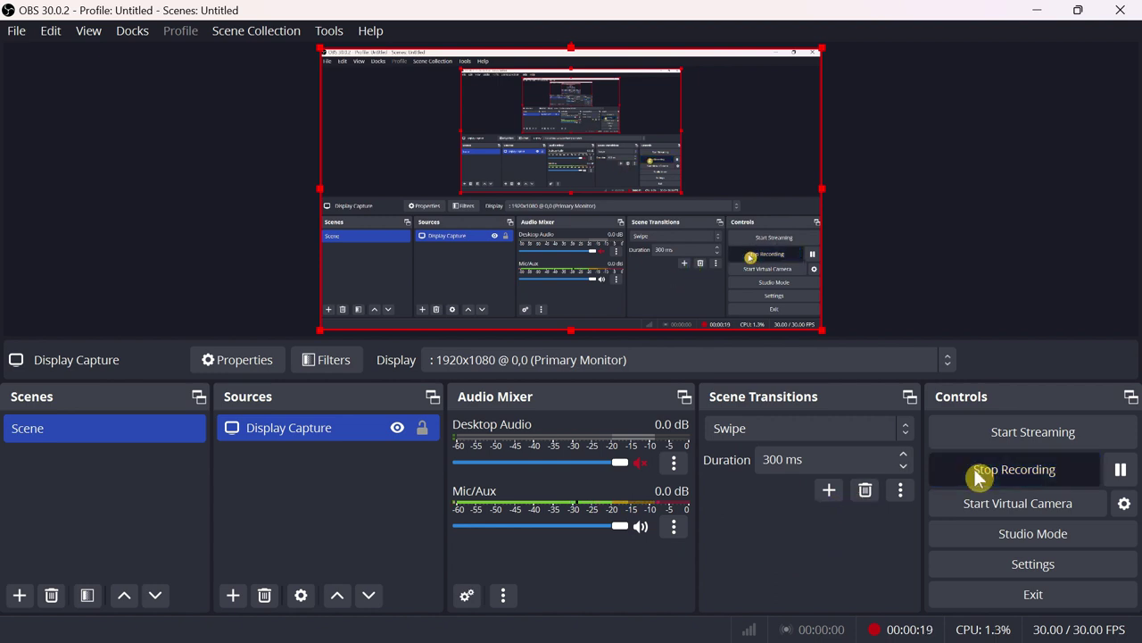
pyautogui.click(17, 32)
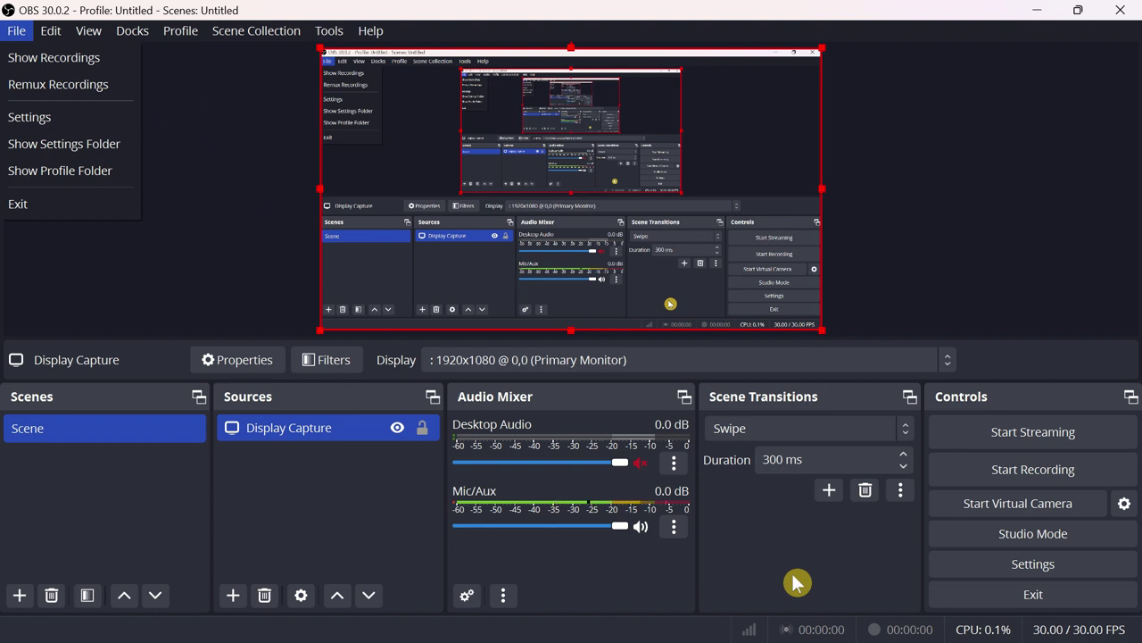
# Enable Automatically remux to mp4 in the Advanced settings and save
pyautogui.click(991, 564)
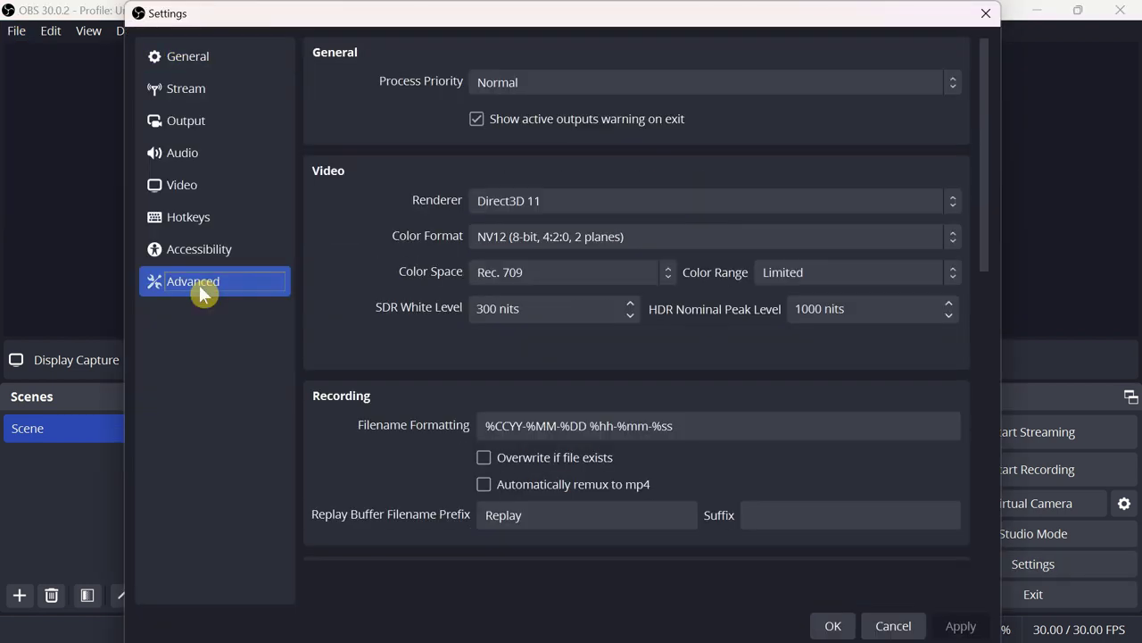
pyautogui.click(485, 484)
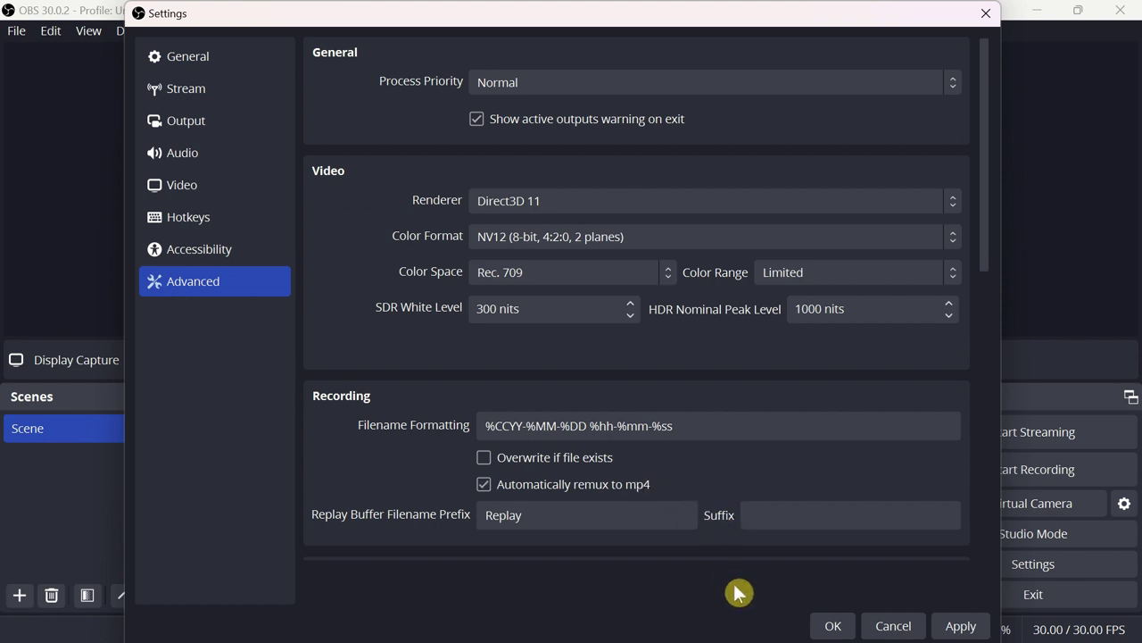
pyautogui.click(834, 630)
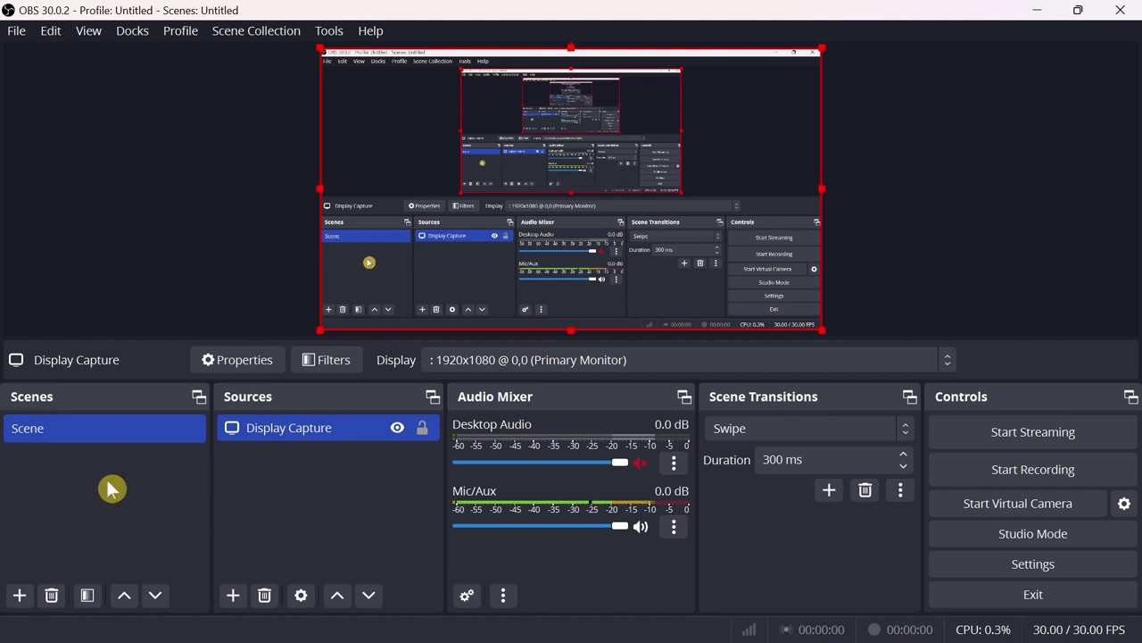
# Undo the Display Capture source and rename the Scene to '--------Production Scenes-------------'
pyautogui.hotkey('ctrl', 'z')
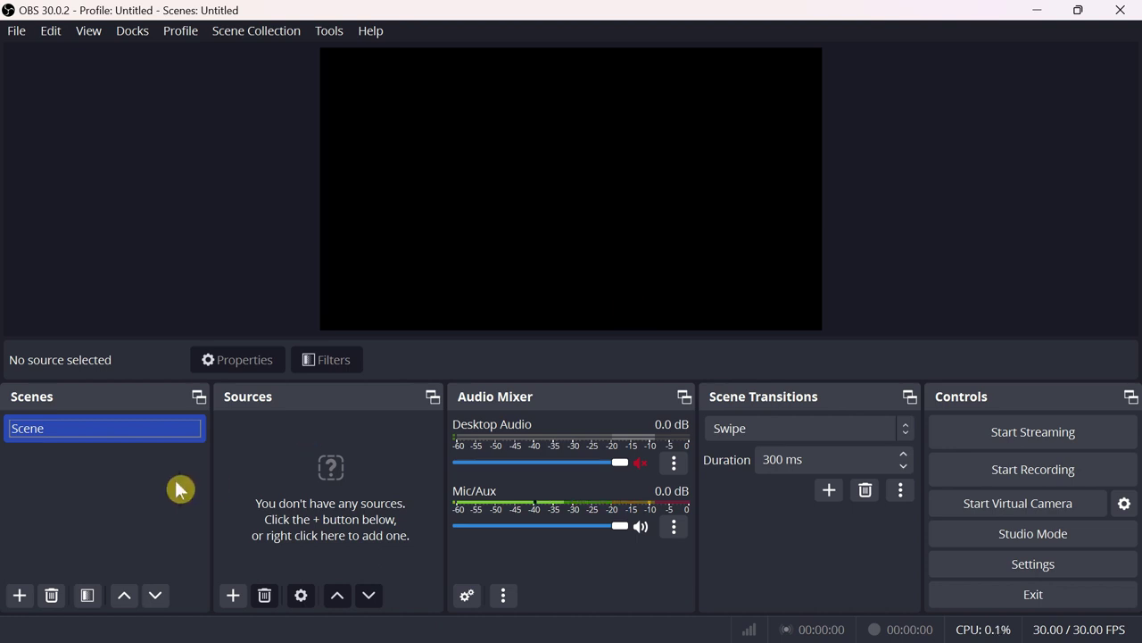
pyautogui.rightClick(60, 432)
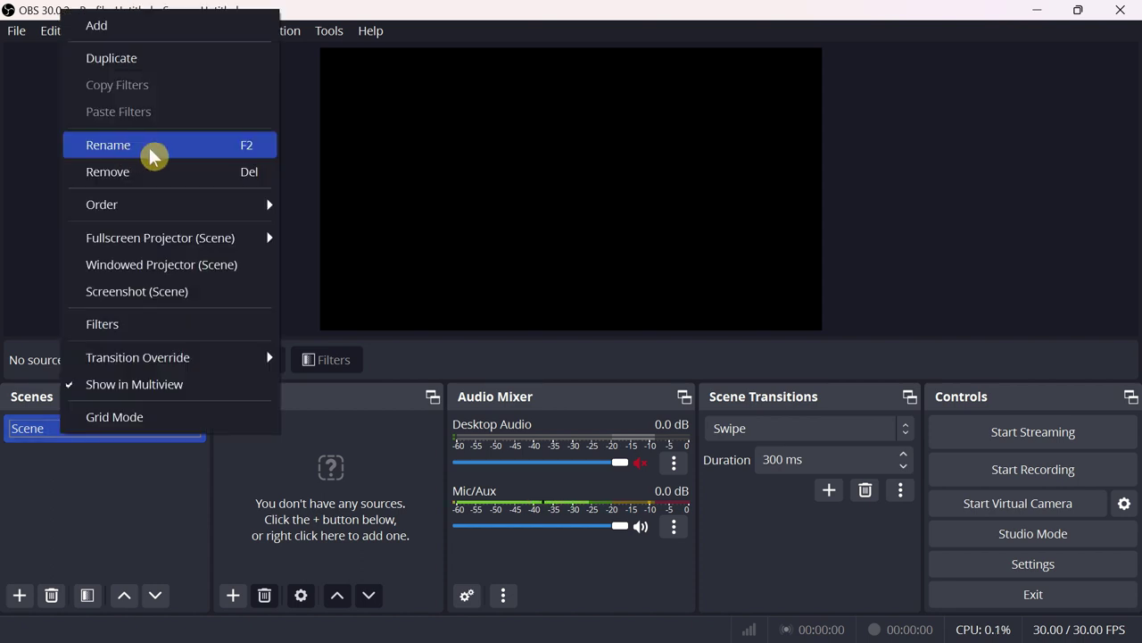
pyautogui.click(153, 153)
pyautogui.press('BackSpace')
pyautogui.write('--------')
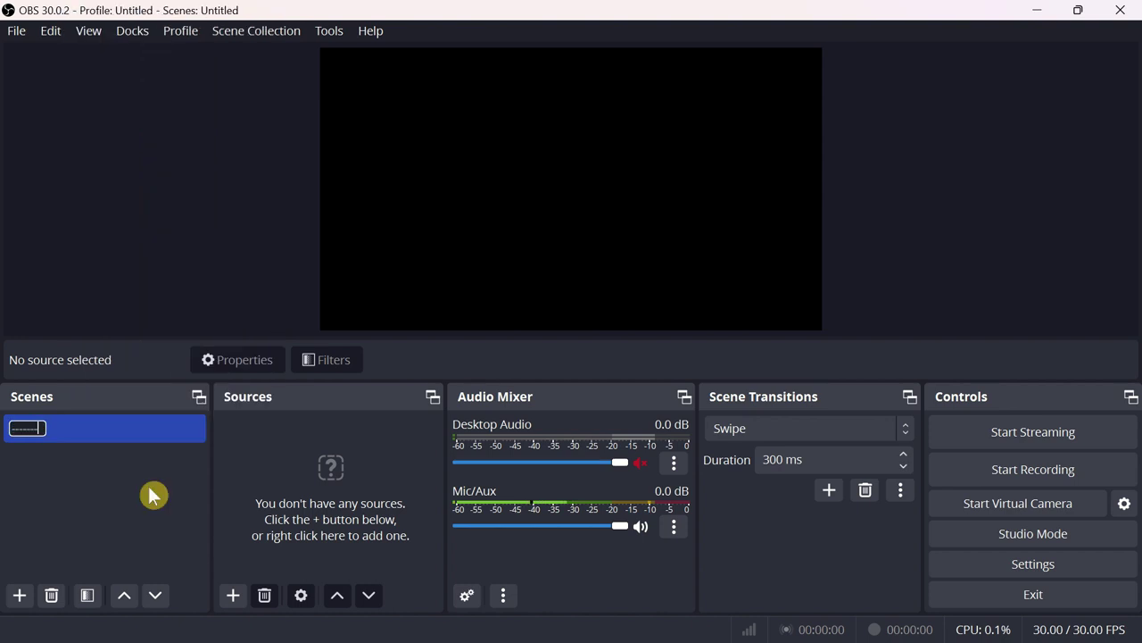
pyautogui.write('Product')
pyautogui.write('ion Scenes')
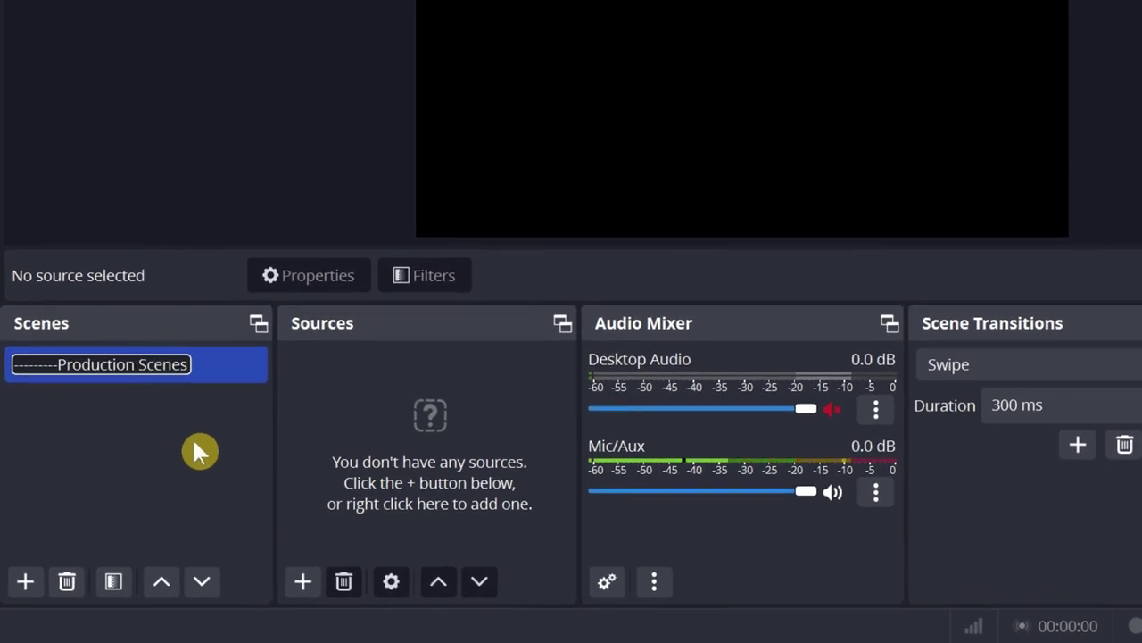
pyautogui.write('-------------')
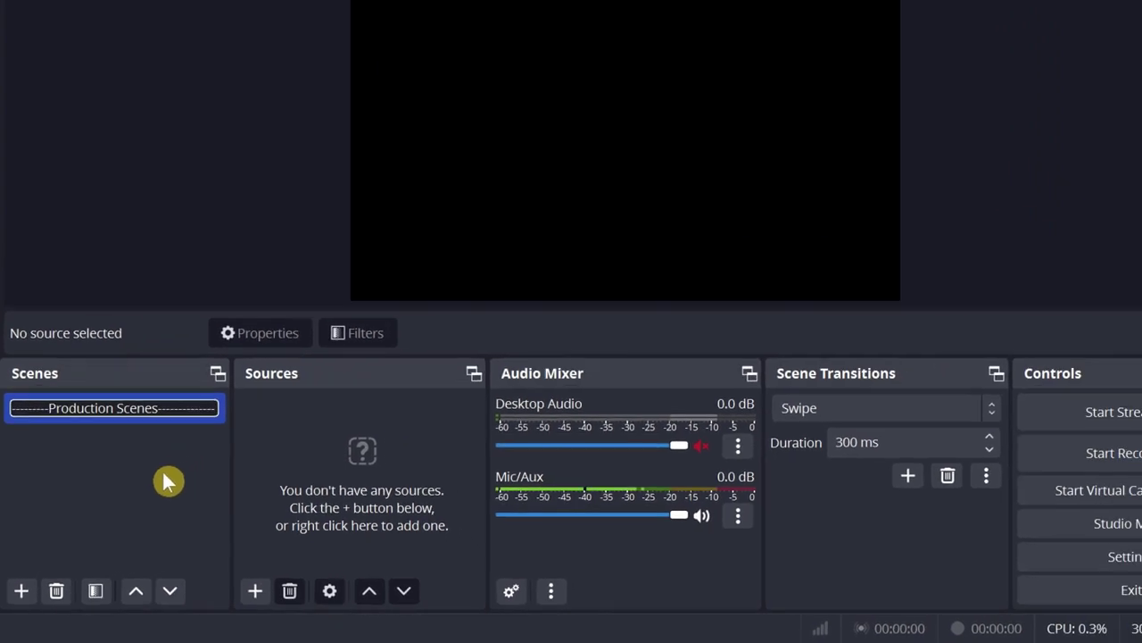
# Commit the Production Scenes name and add a '-----------Nested Scenes------------' scene
pyautogui.press('Return')
pyautogui.click(22, 588)
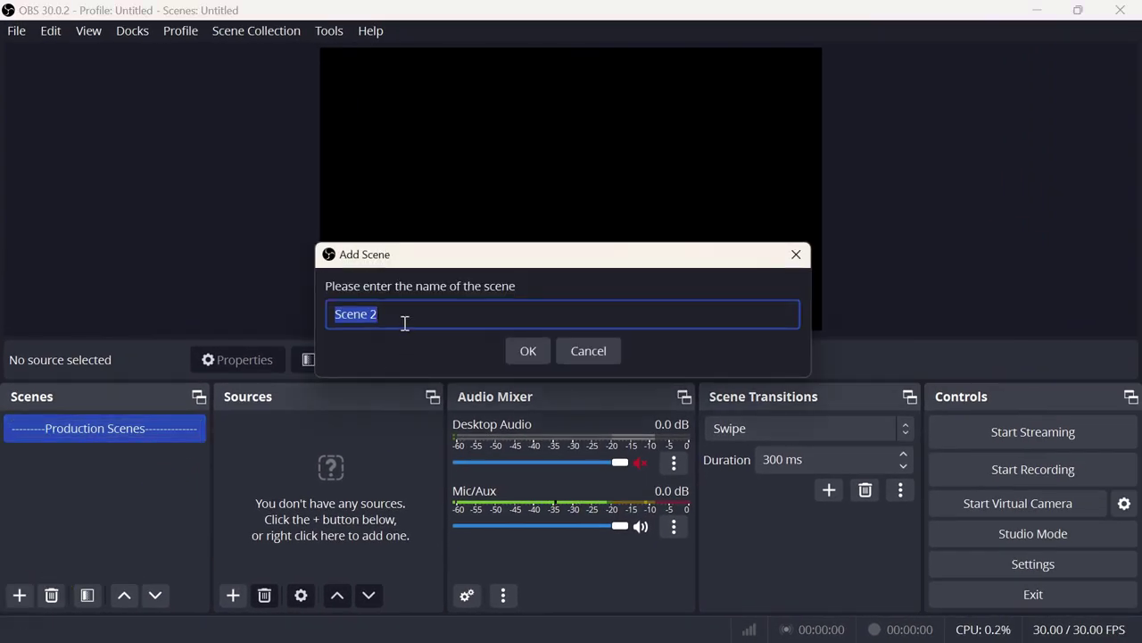
pyautogui.write('-----------Nested Scenes')
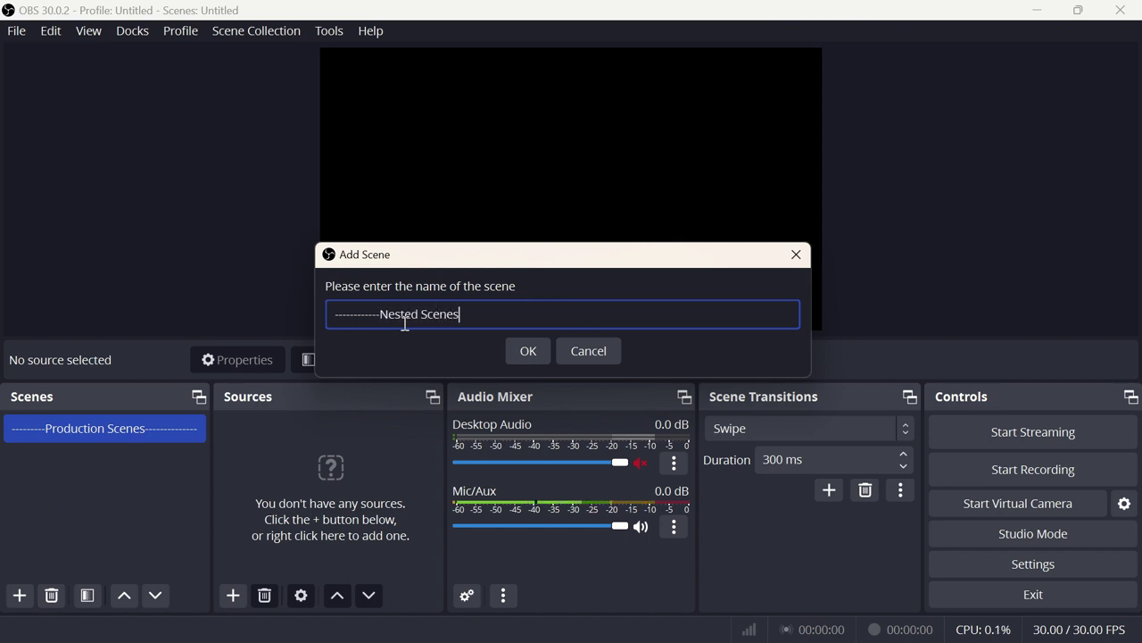
pyautogui.write('------------')
pyautogui.click(529, 350)
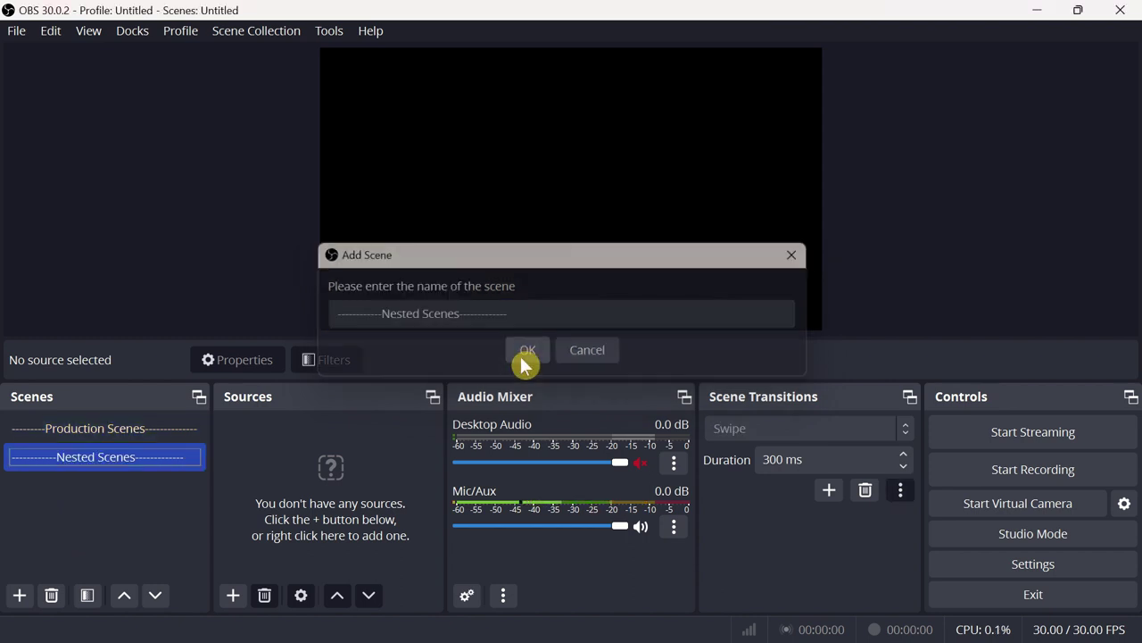
# Select only the Production Scenes divider and begin adding a scene beneath it
pyautogui.keyDown('ctrl'); pyautogui.click(141, 432); pyautogui.keyUp('ctrl')
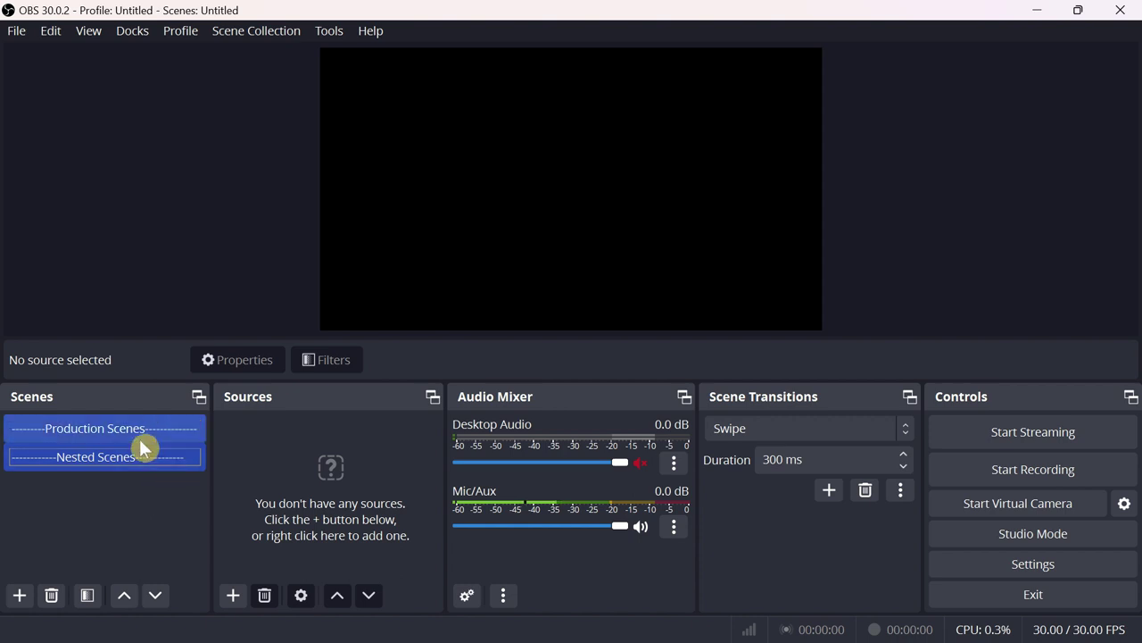
pyautogui.click(140, 437)
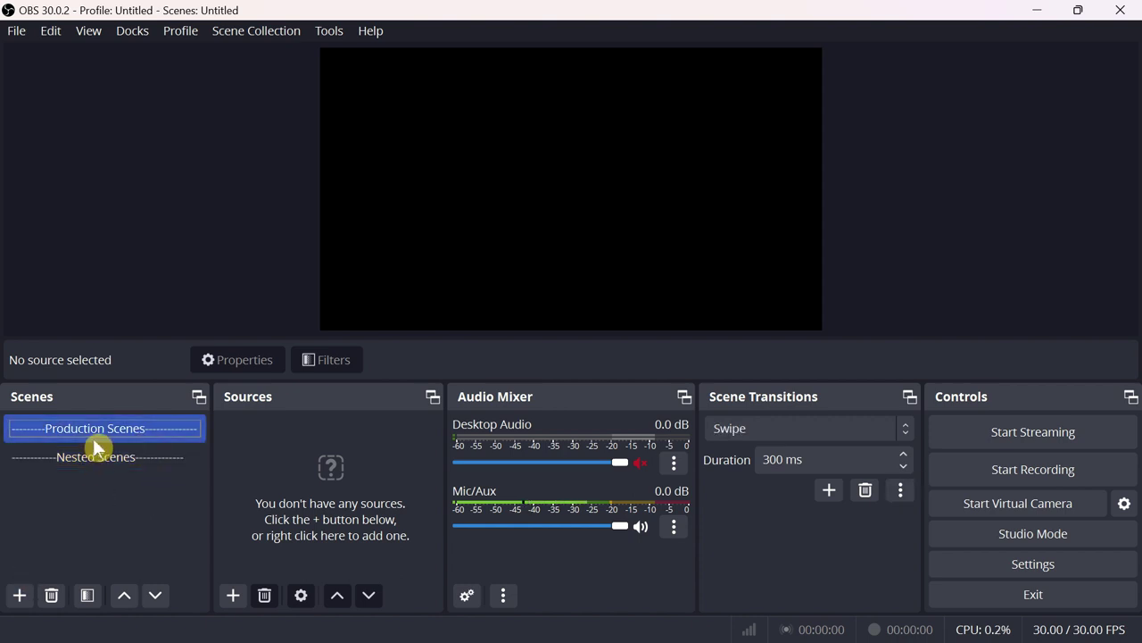
pyautogui.click(20, 595)
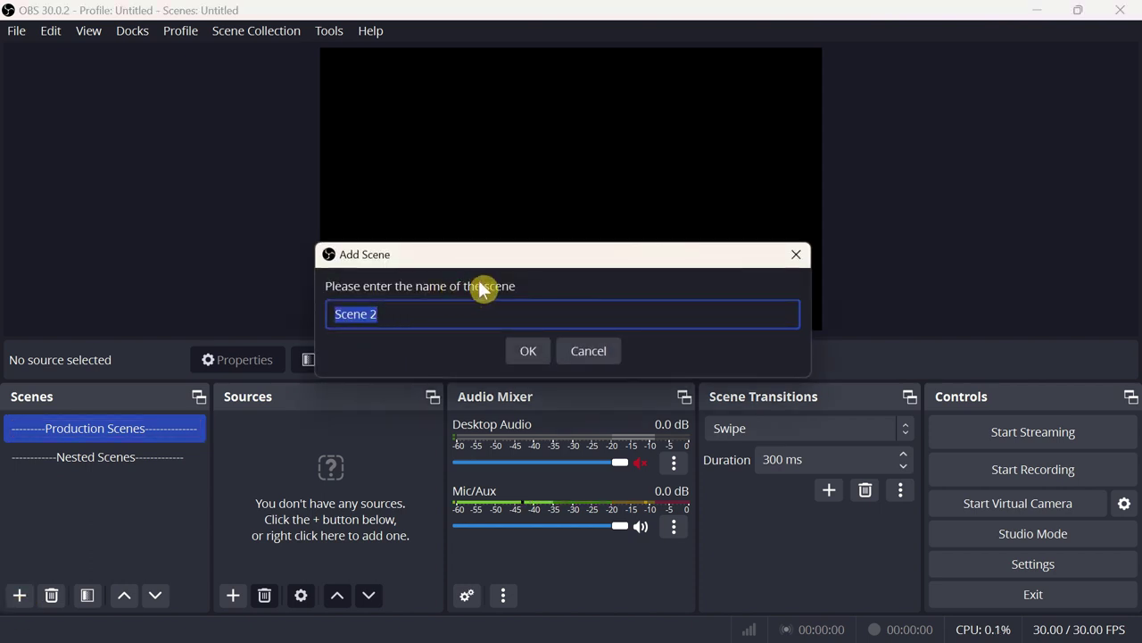
# Name the new production scene 'Introduction and welcome'
pyautogui.write('W')
pyautogui.press('BackSpace')
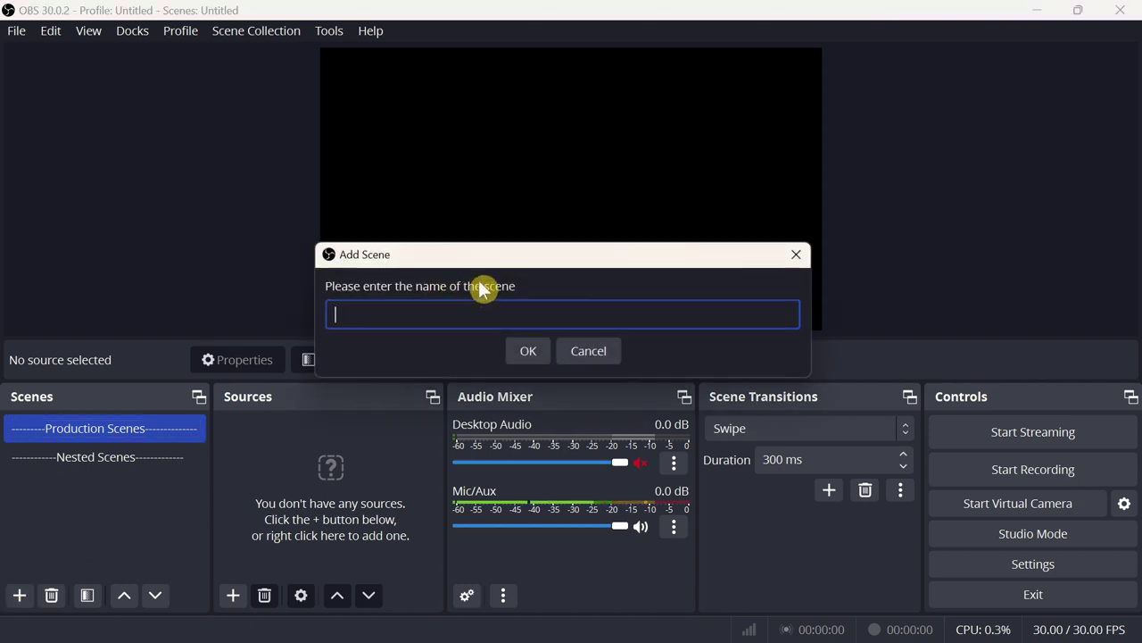
pyautogui.write('Introduction and')
pyautogui.write('welcome')
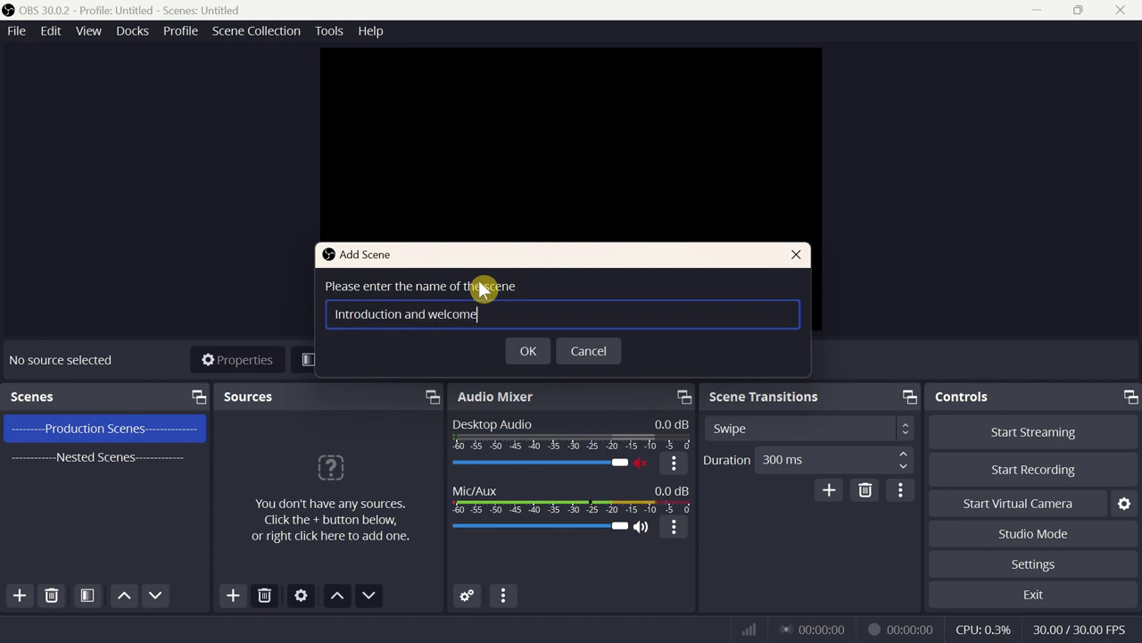
pyautogui.press('Return')
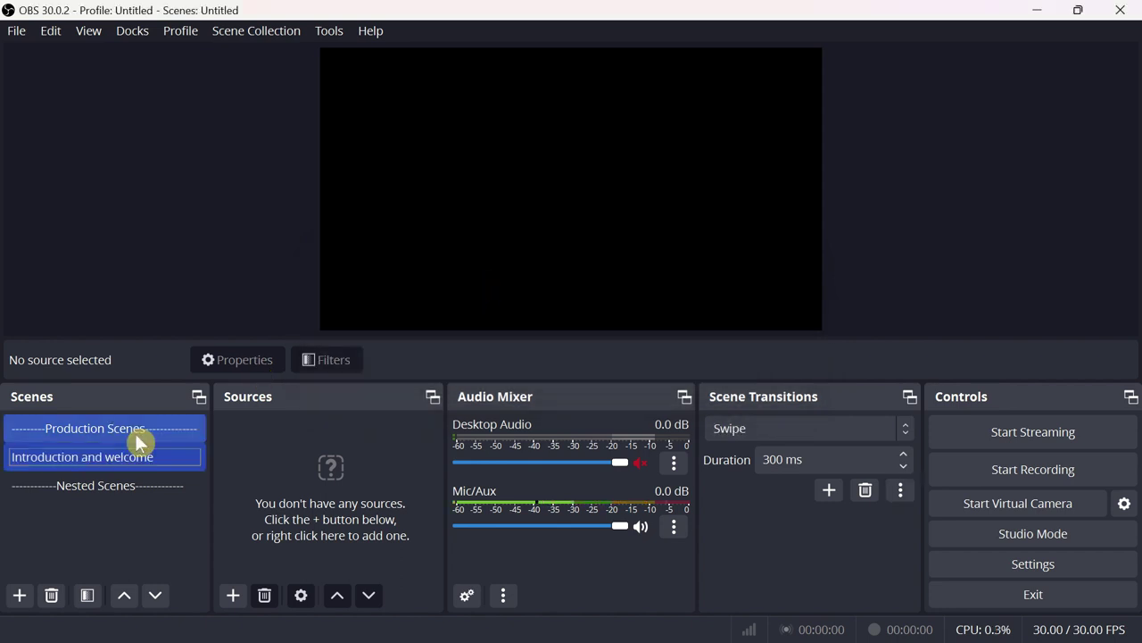
# Add production scenes 'OBS Website window' and 'END and Thanks'
pyautogui.click(19, 595)
pyautogui.write('O')
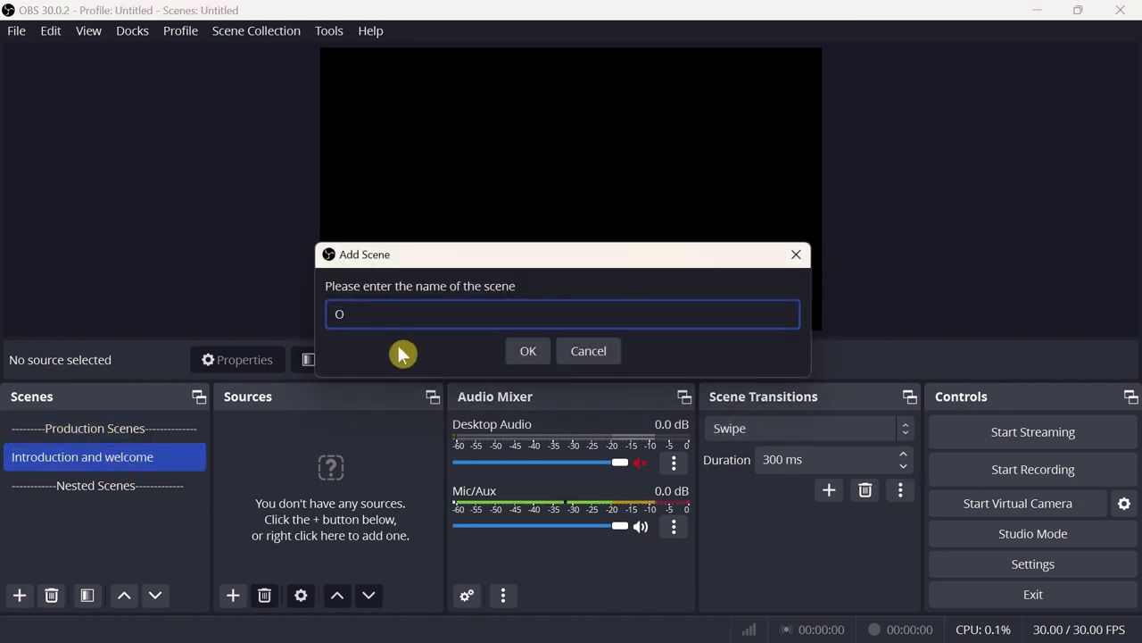
pyautogui.write('BS Websit')
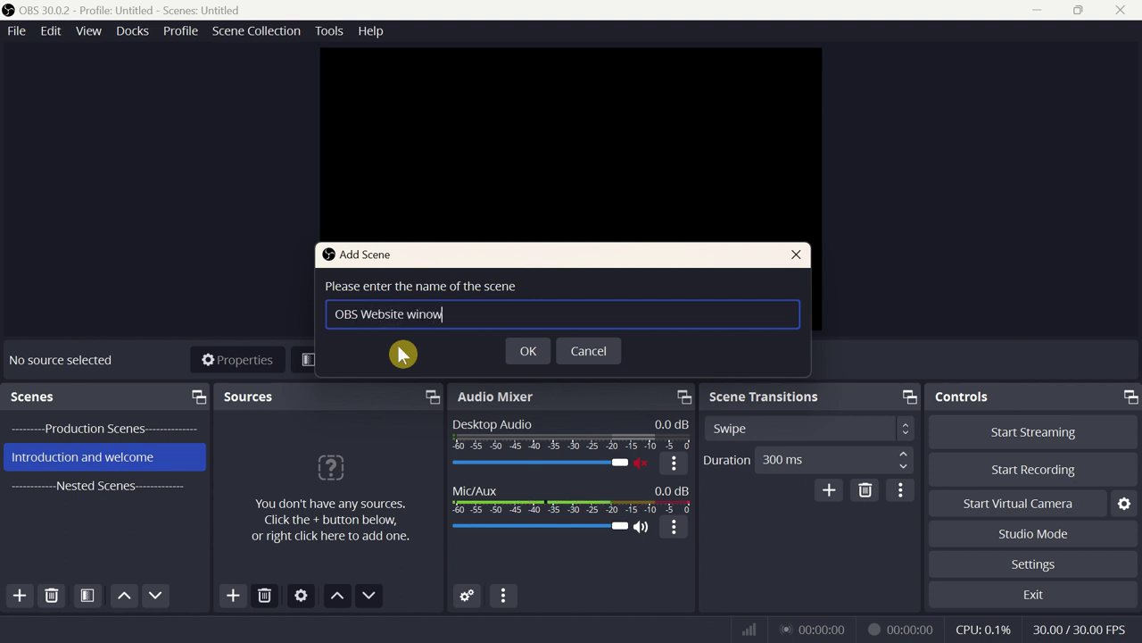
pyautogui.write('e winow')
pyautogui.press('BackSpace')
pyautogui.press('BackSpace')
pyautogui.write('dow')
pyautogui.click(527, 351)
pyautogui.click(18, 595)
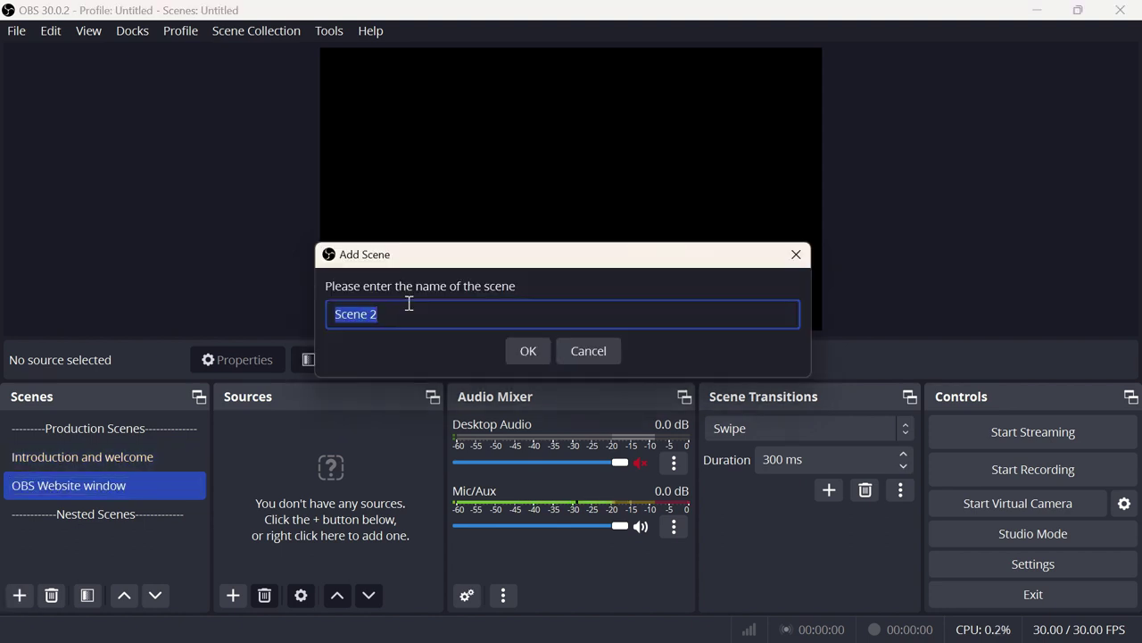
pyautogui.write('END')
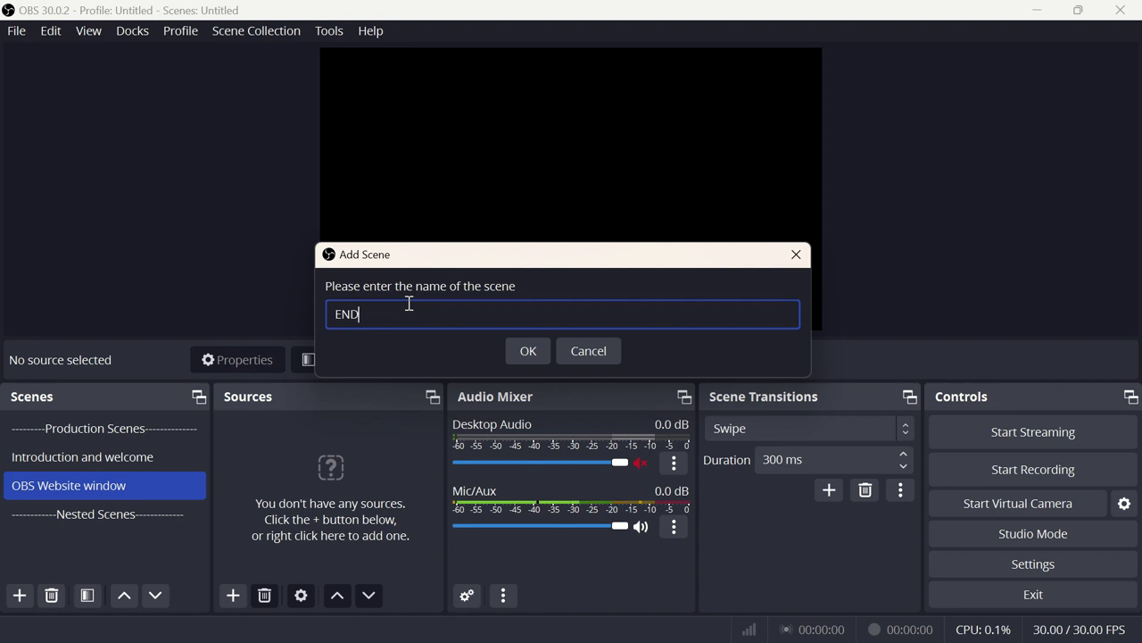
pyautogui.write(' and Thanks')
pyautogui.click(520, 355)
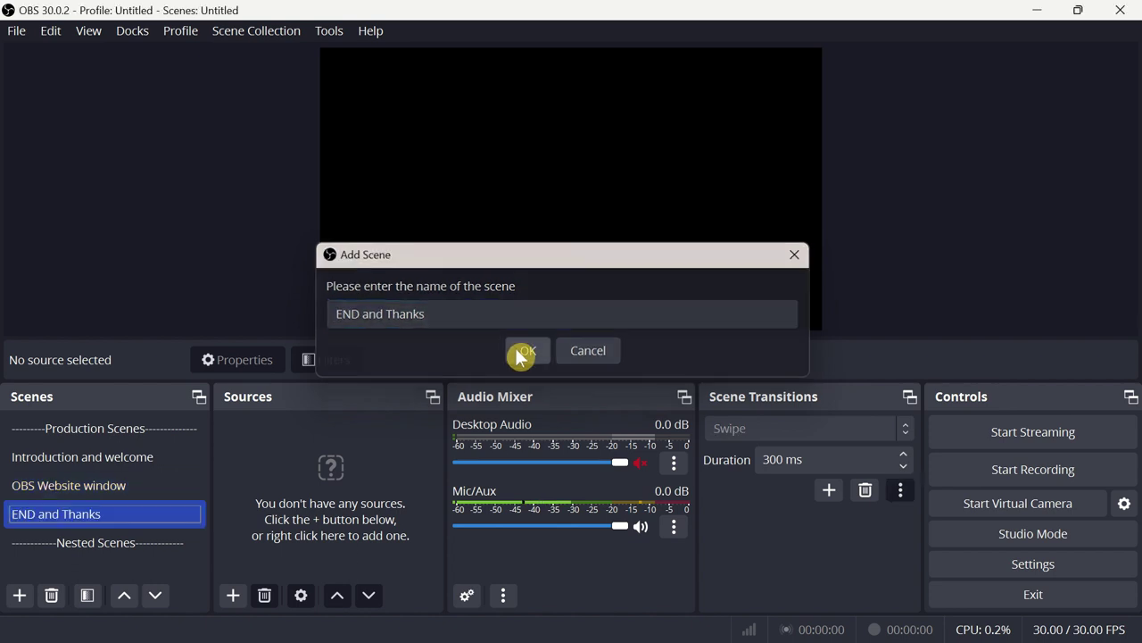
# Under Nested Scenes, add Desktop Cam Native, OBS Website Window Capture and Phone Camera scenes
pyautogui.click(98, 541)
pyautogui.click(20, 595)
pyautogui.press('BackSpace')
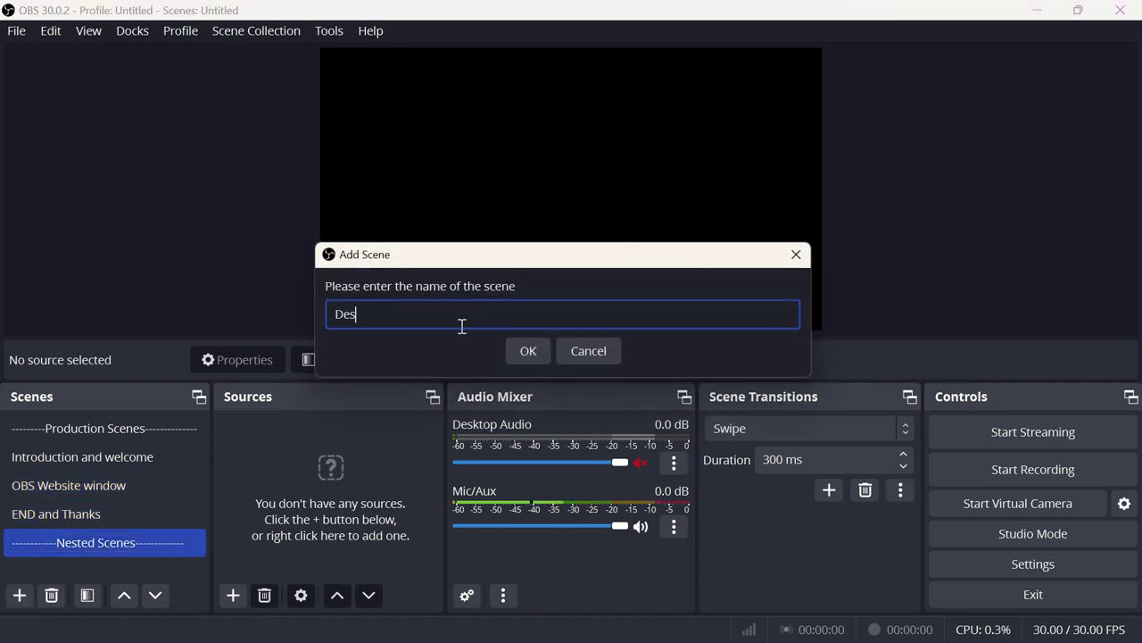
pyautogui.write('Desktop Cam Native')
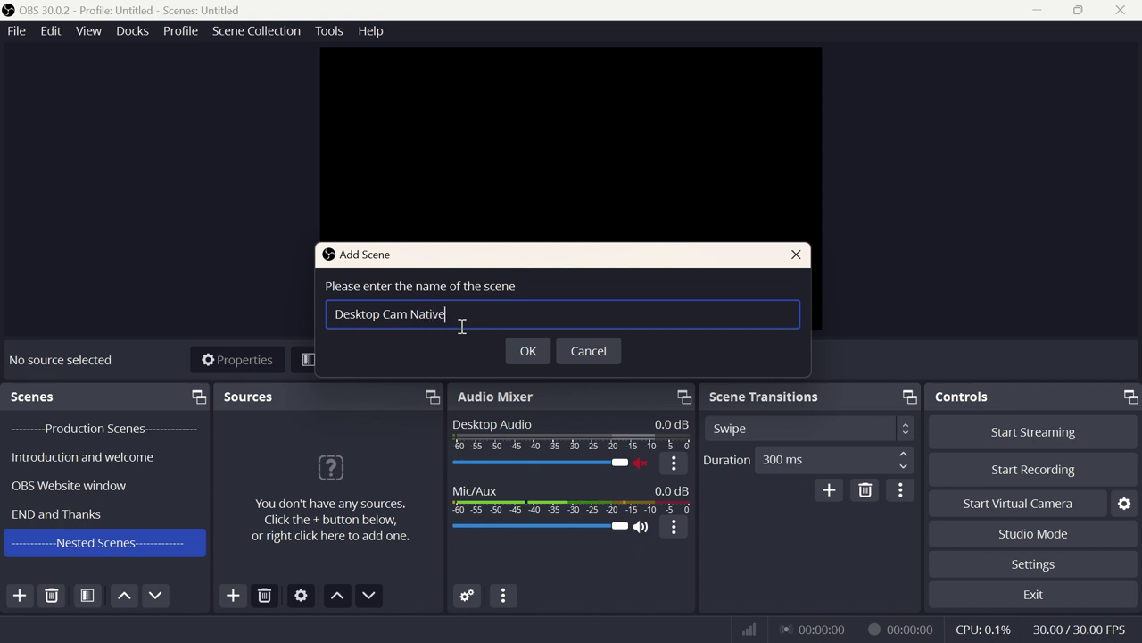
pyautogui.press('Return')
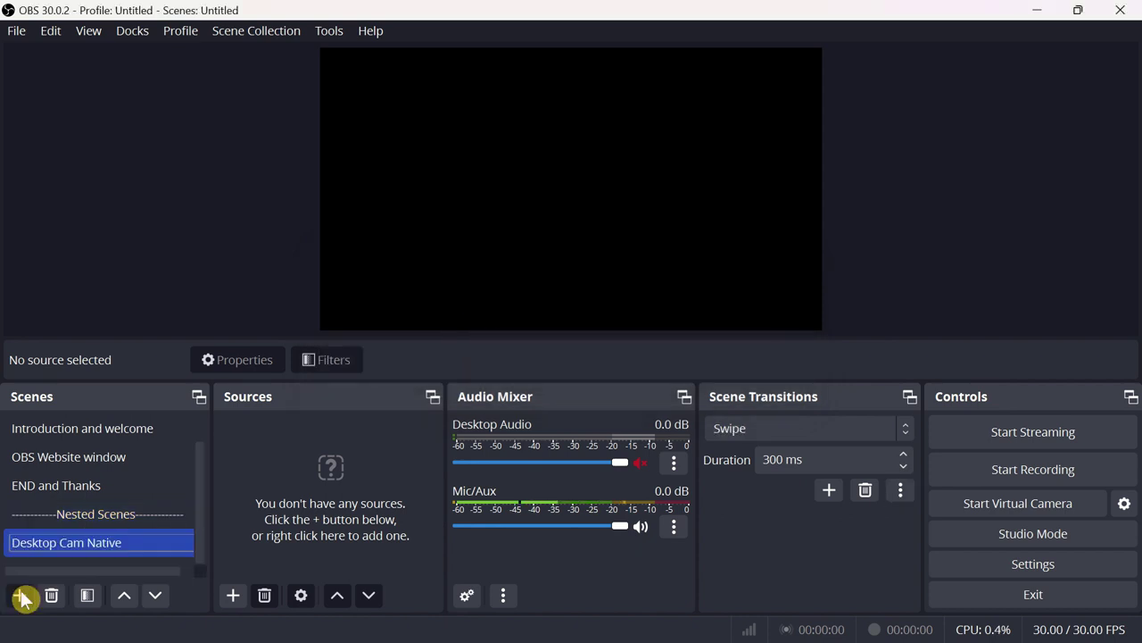
pyautogui.click(20, 594)
pyautogui.press('BackSpace')
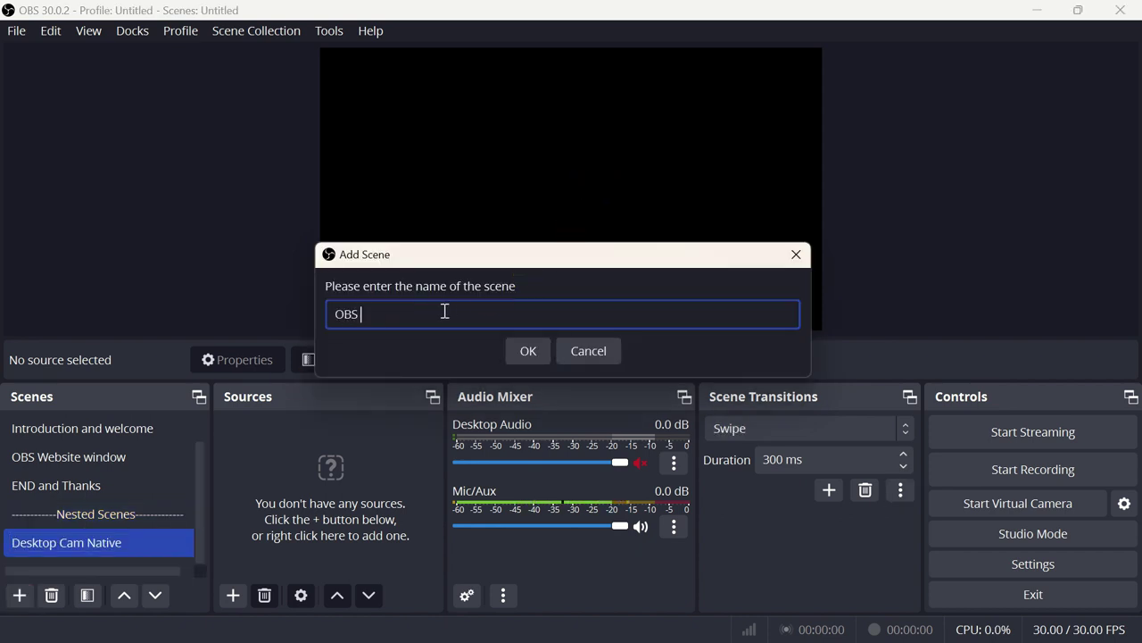
pyautogui.write('OBS Website Window Capture')
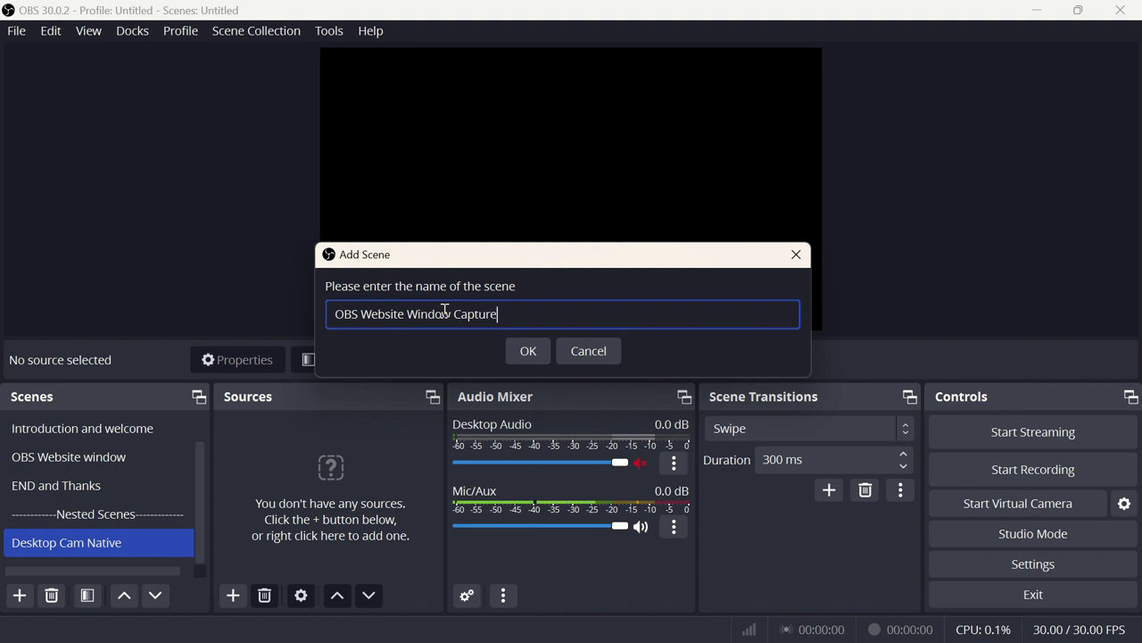
pyautogui.click(526, 350)
pyautogui.click(19, 595)
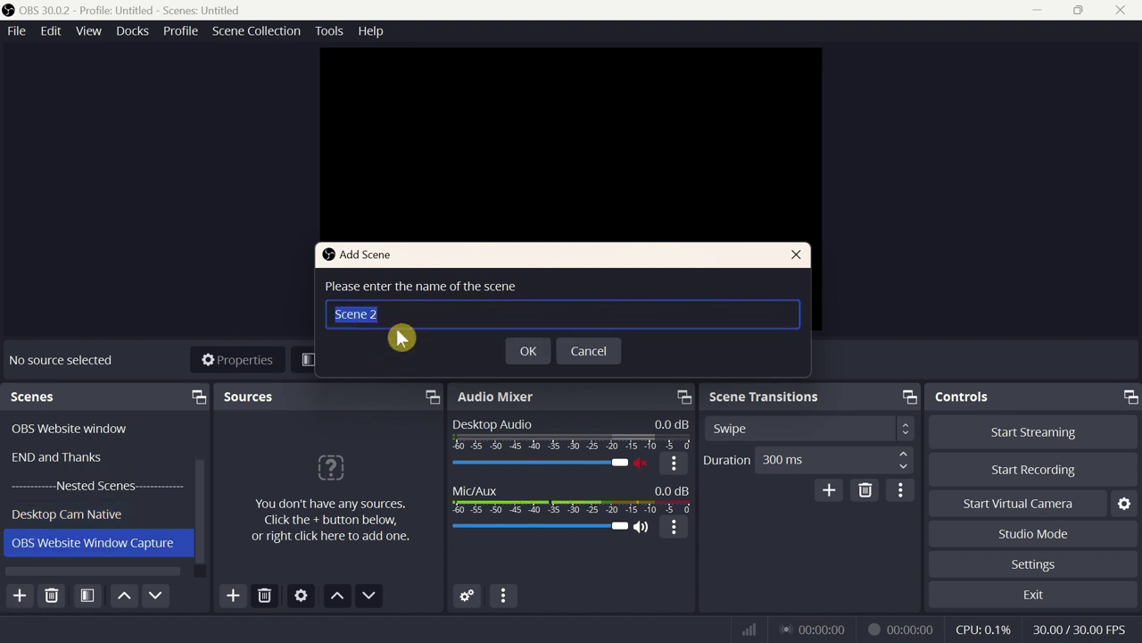
pyautogui.write('Phone C')
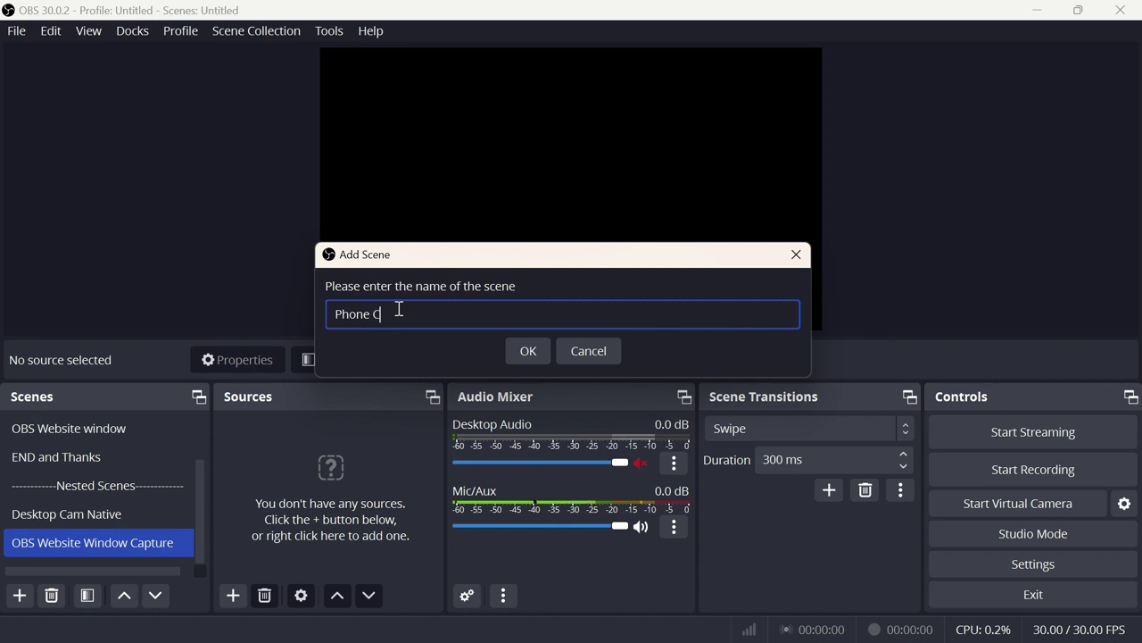
pyautogui.write('amera Native')
pyautogui.click(526, 352)
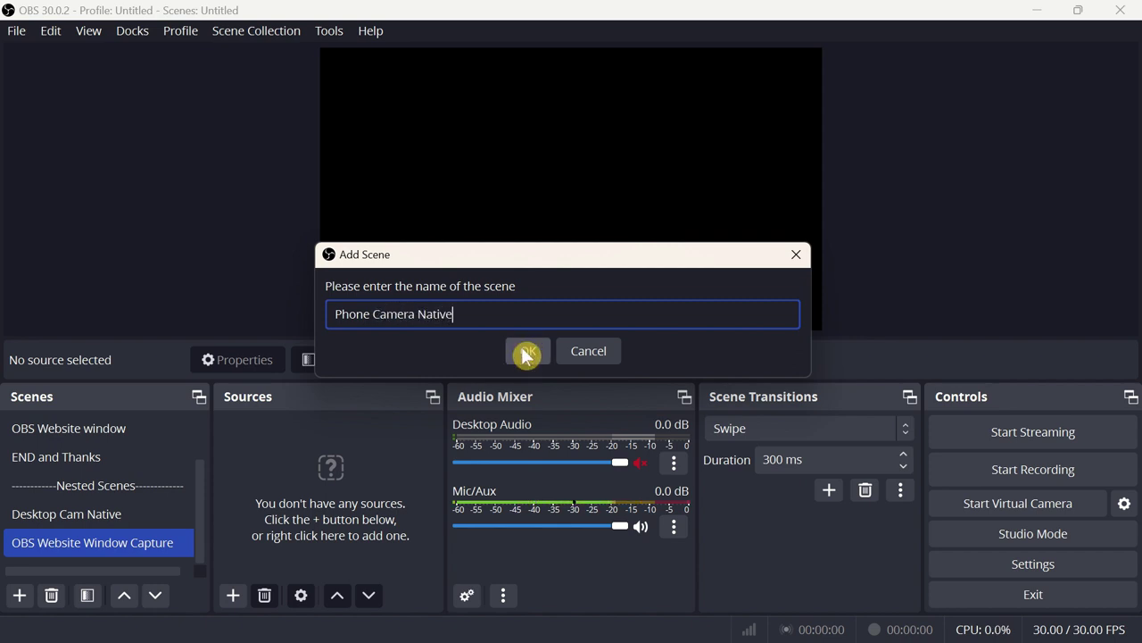
# Select the Desktop Cam Native scene under the Nested Scenes divider
pyautogui.click(235, 602)
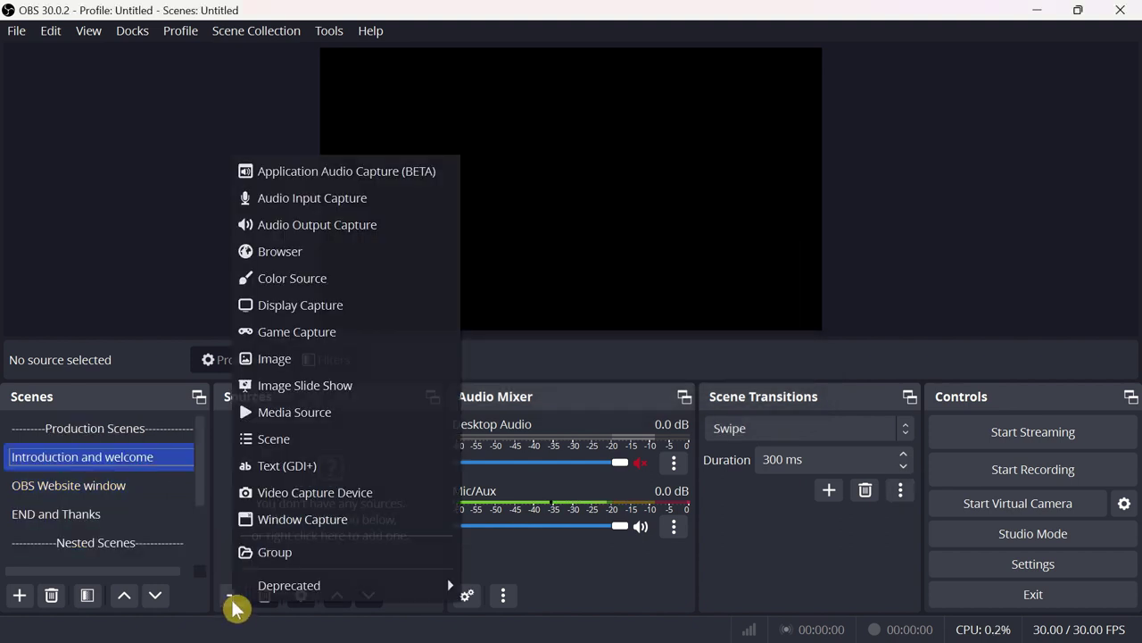
pyautogui.click(149, 466)
pyautogui.moveTo(204, 464); pyautogui.dragTo(204, 544)
pyautogui.click(87, 464)
pyautogui.click(78, 486)
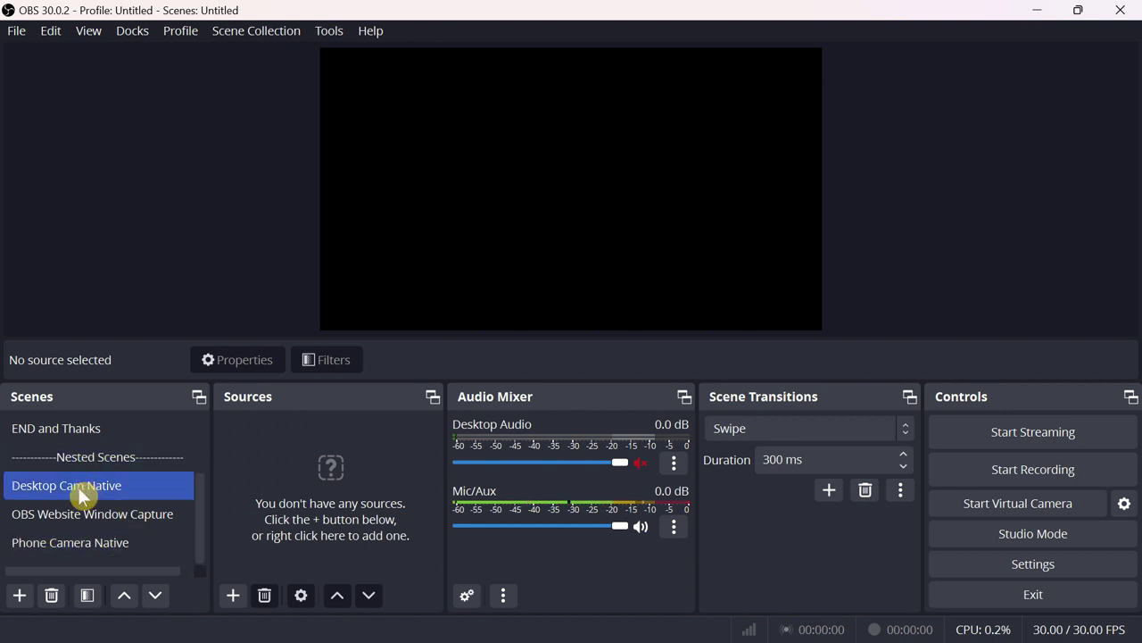
pyautogui.click(78, 487)
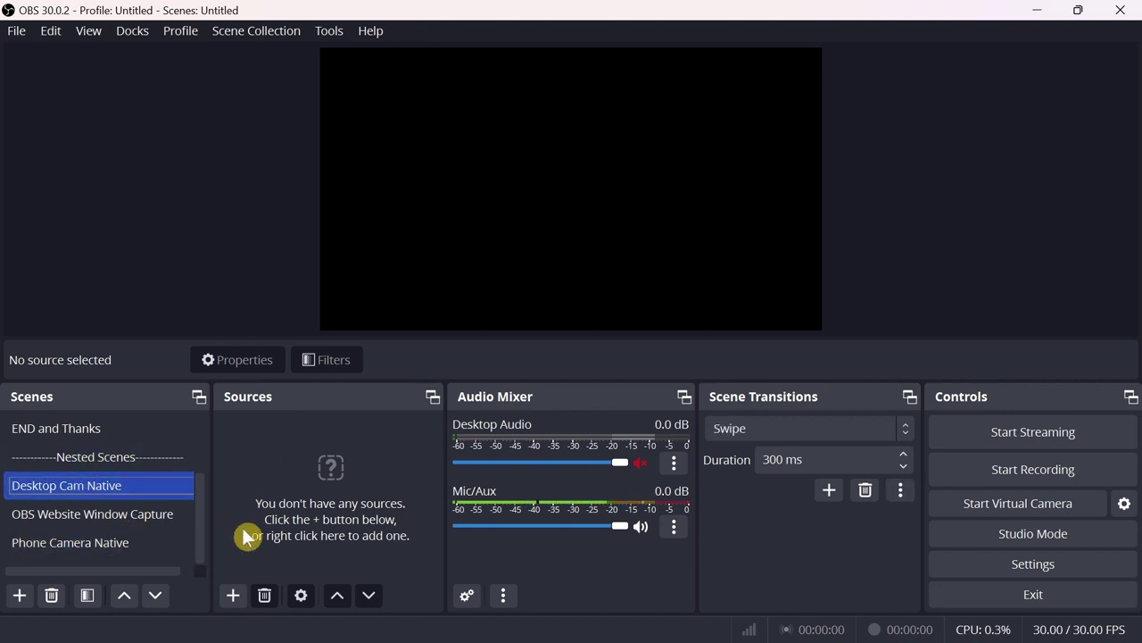
# Add the HP HD Camera as a Video Capture Device, stretch it to fill the canvas, then select OBS Website Window Capture
pyautogui.click(231, 604)
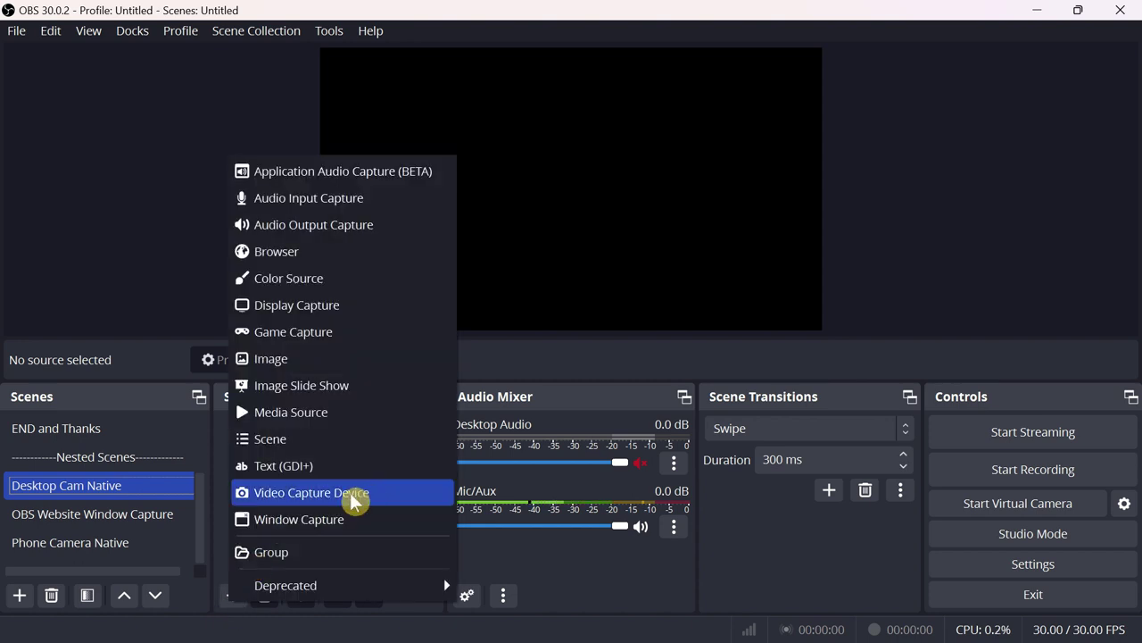
pyautogui.click(355, 502)
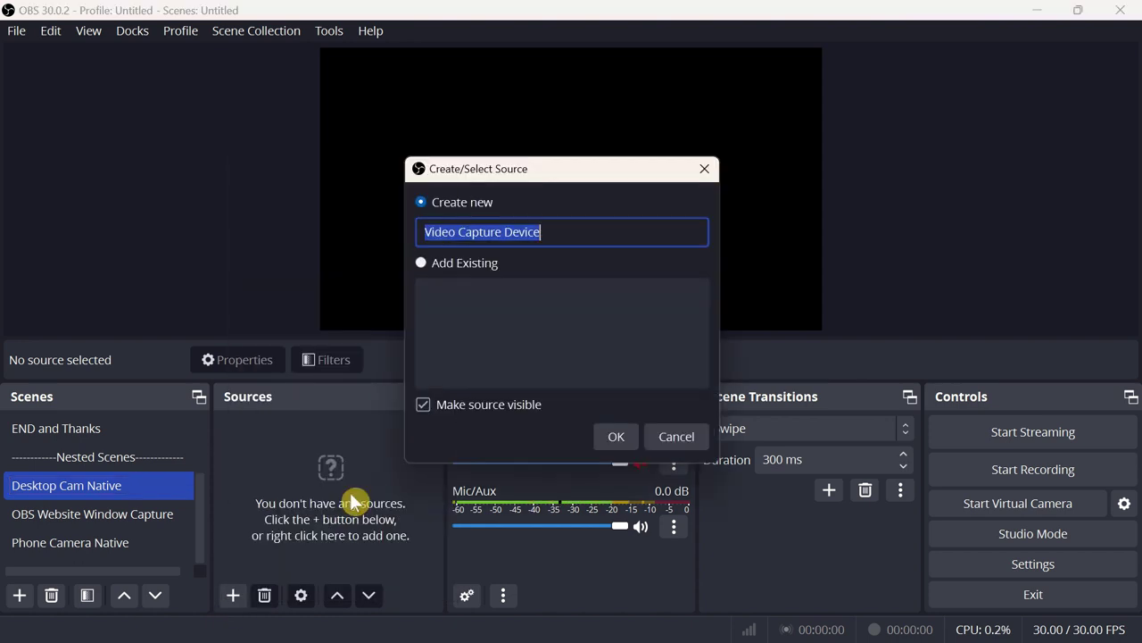
pyautogui.click(615, 436)
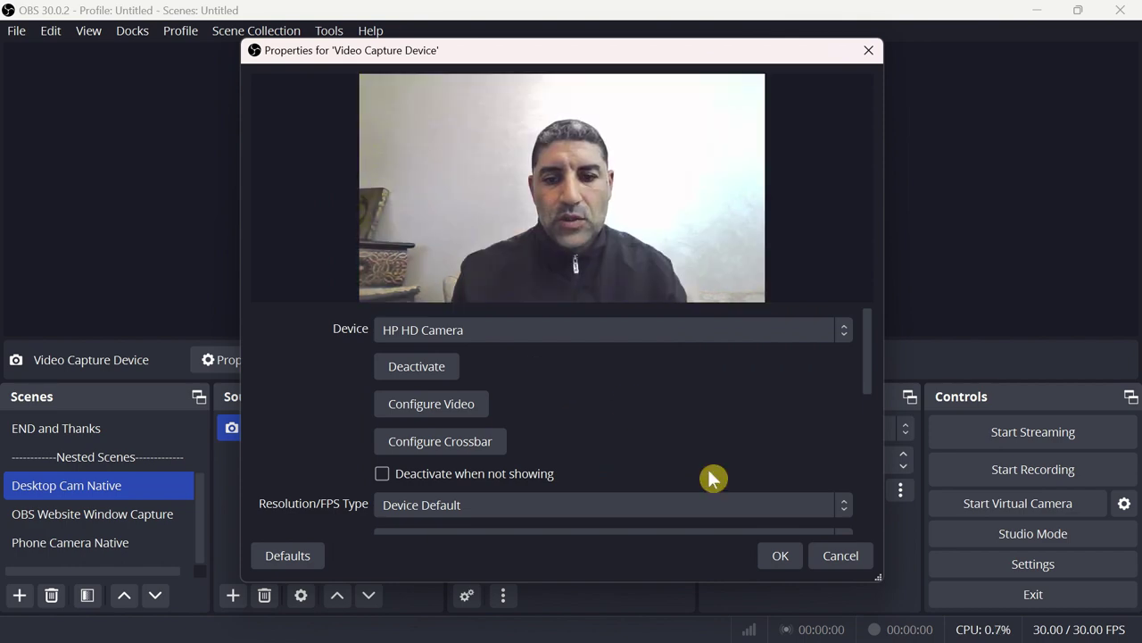
pyautogui.click(781, 556)
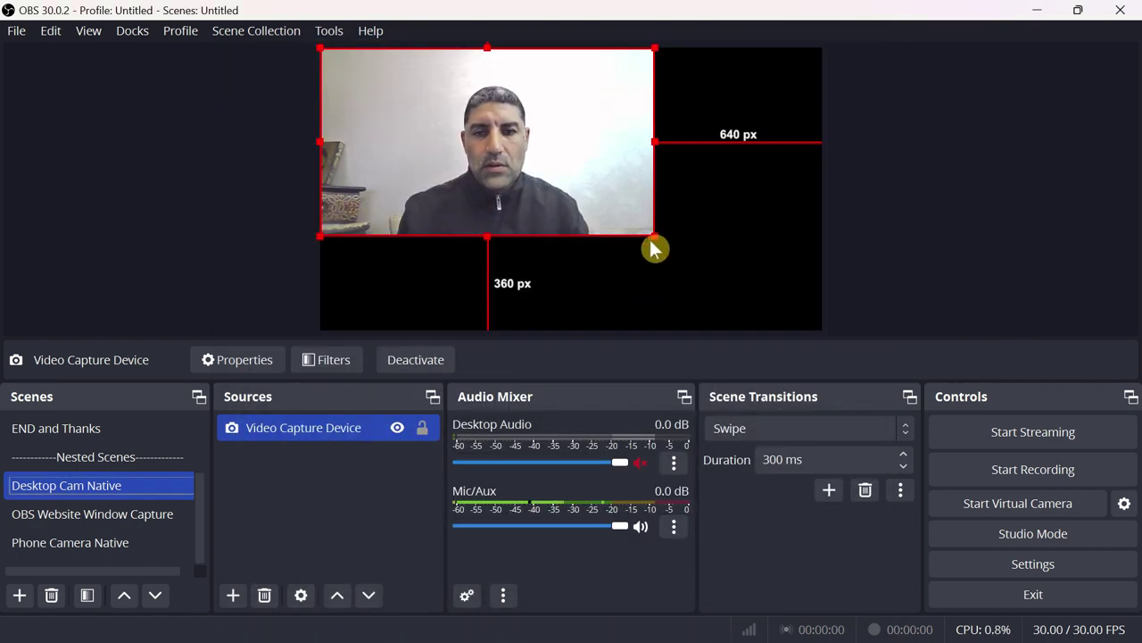
pyautogui.moveTo(656, 237); pyautogui.dragTo(822, 329)
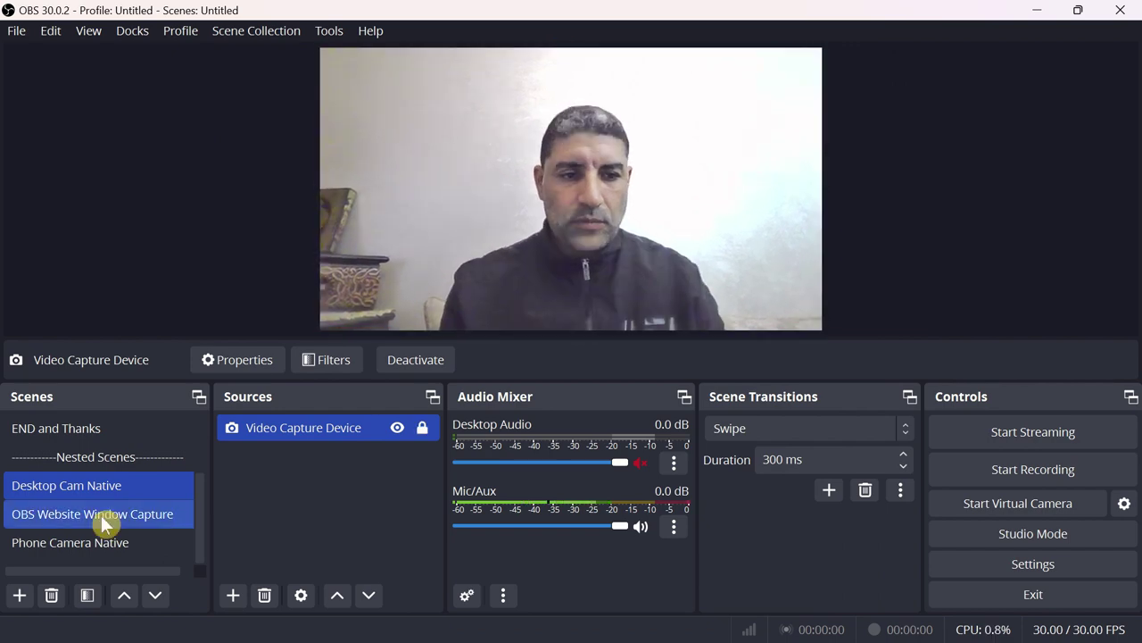
pyautogui.click(101, 515)
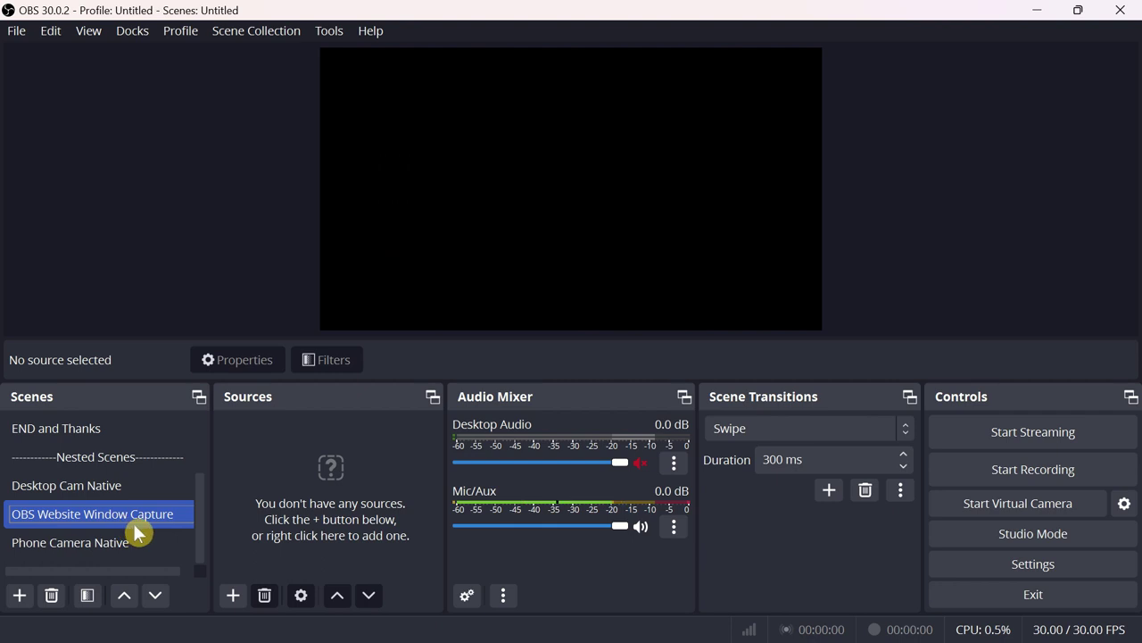
# Add a Window Capture of the Chrome OBS download page, then select Phone Camera Native
pyautogui.click(234, 596)
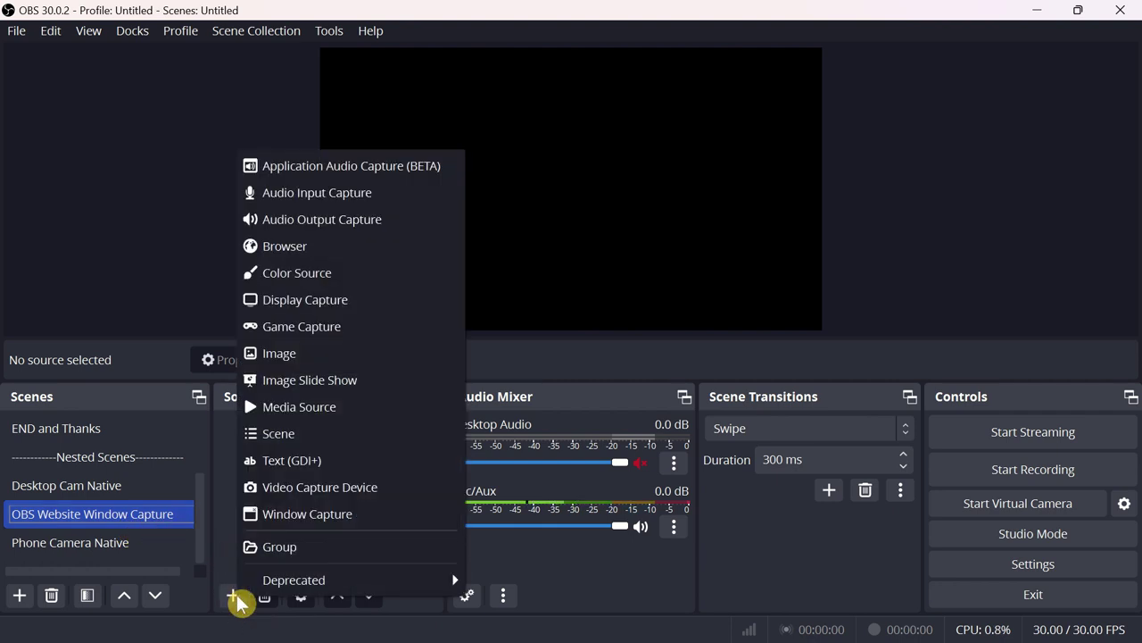
pyautogui.click(348, 526)
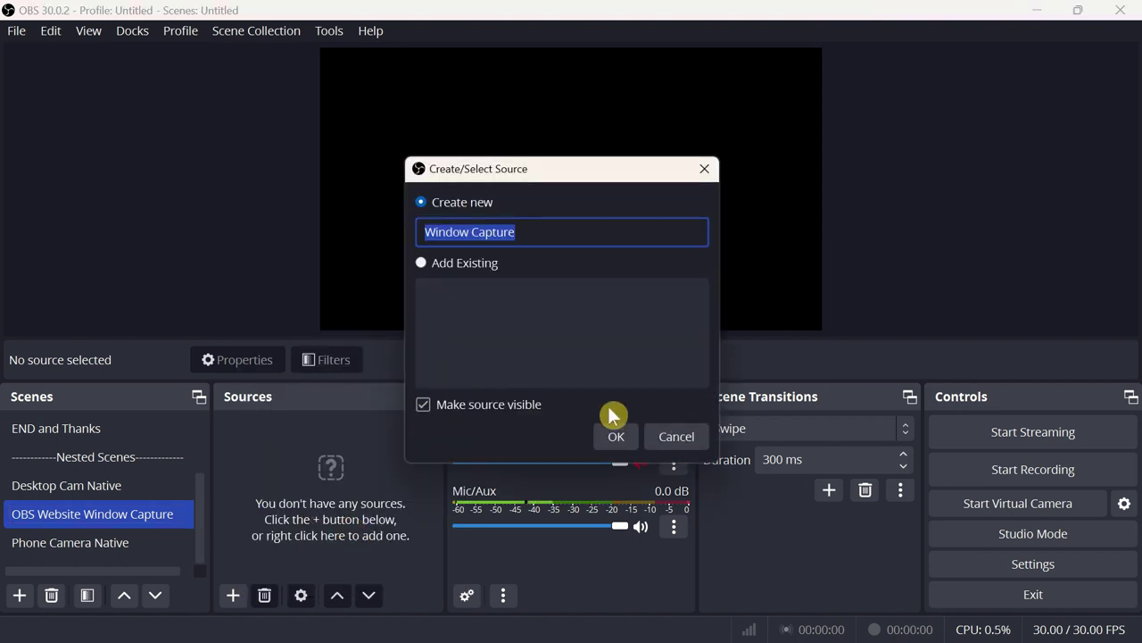
pyautogui.click(614, 436)
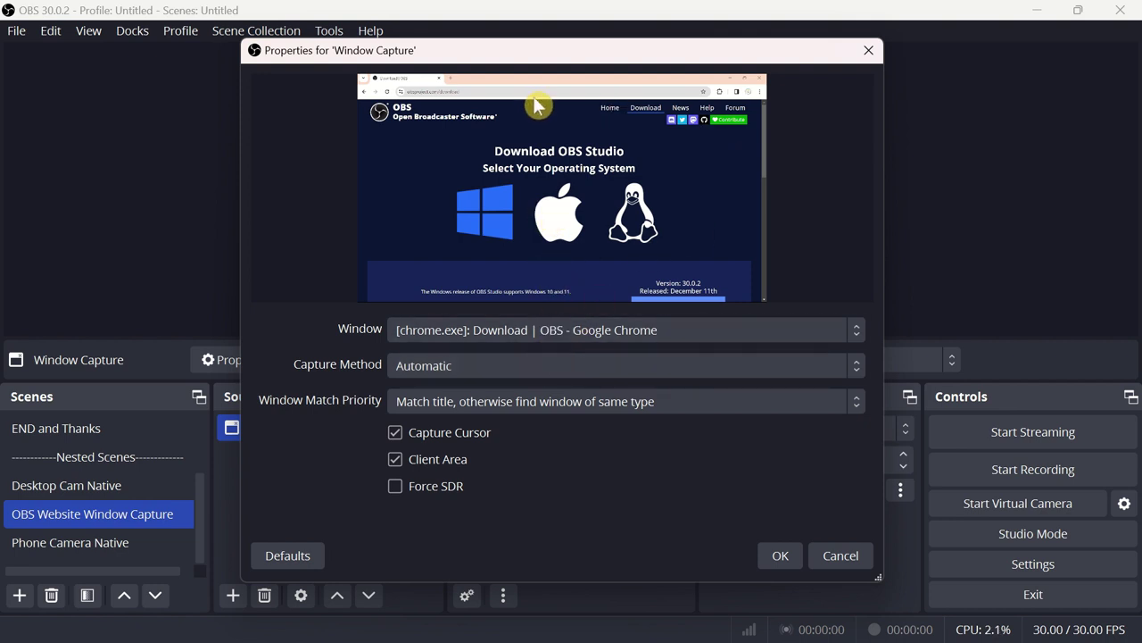
pyautogui.click(782, 556)
pyautogui.click(71, 542)
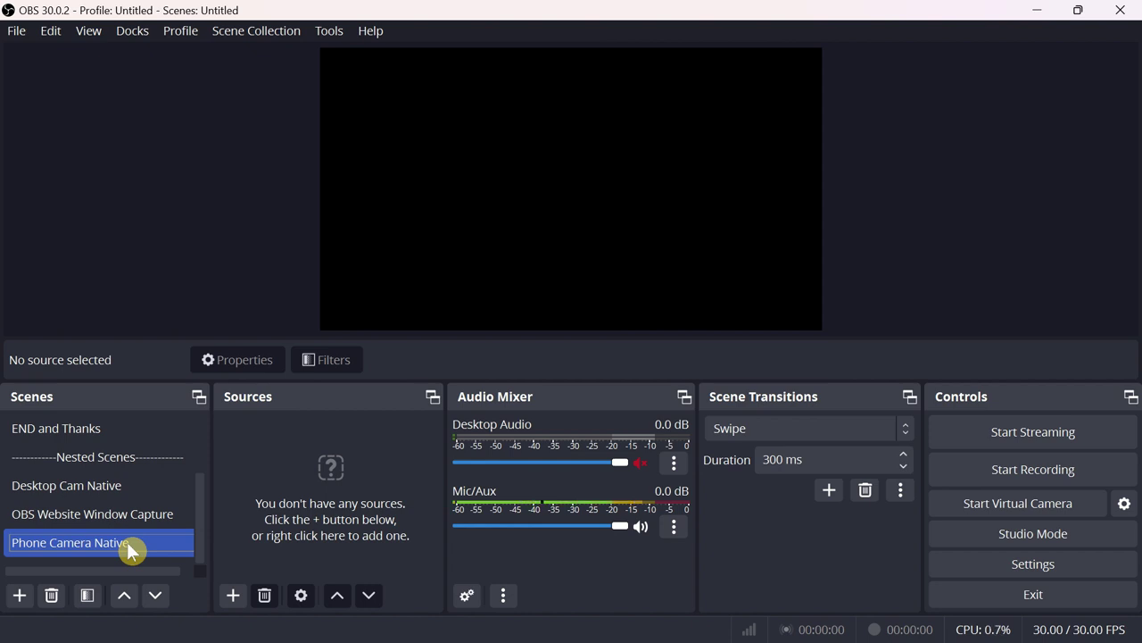
# Add a Video Capture Device set to Iriun Webcam and stretch it across the whole canvas
pyautogui.click(230, 596)
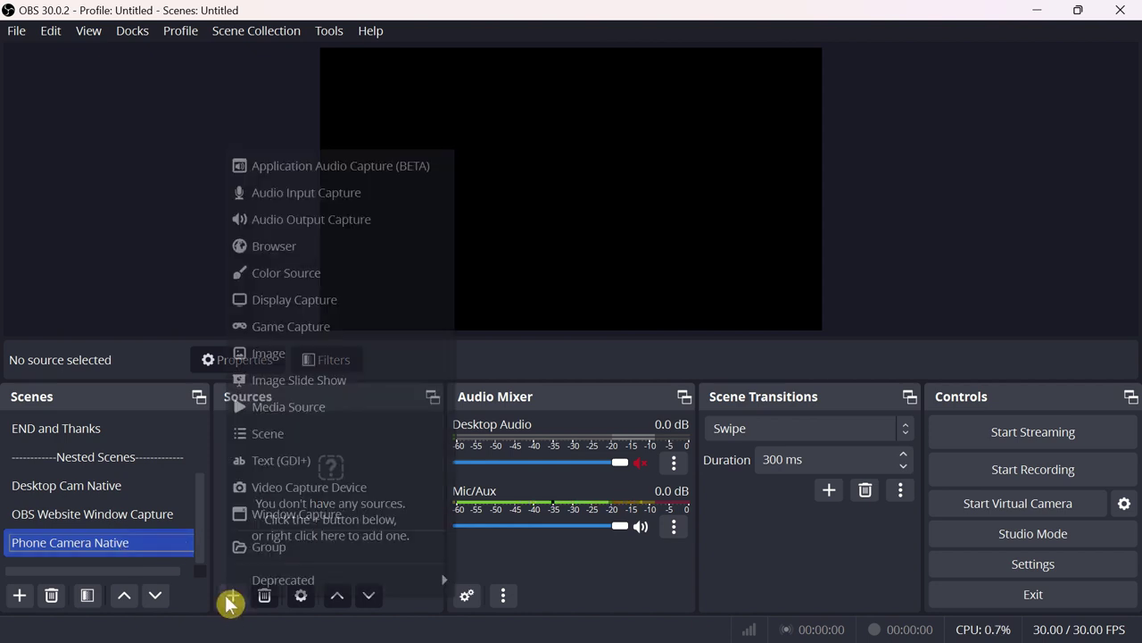
pyautogui.click(352, 488)
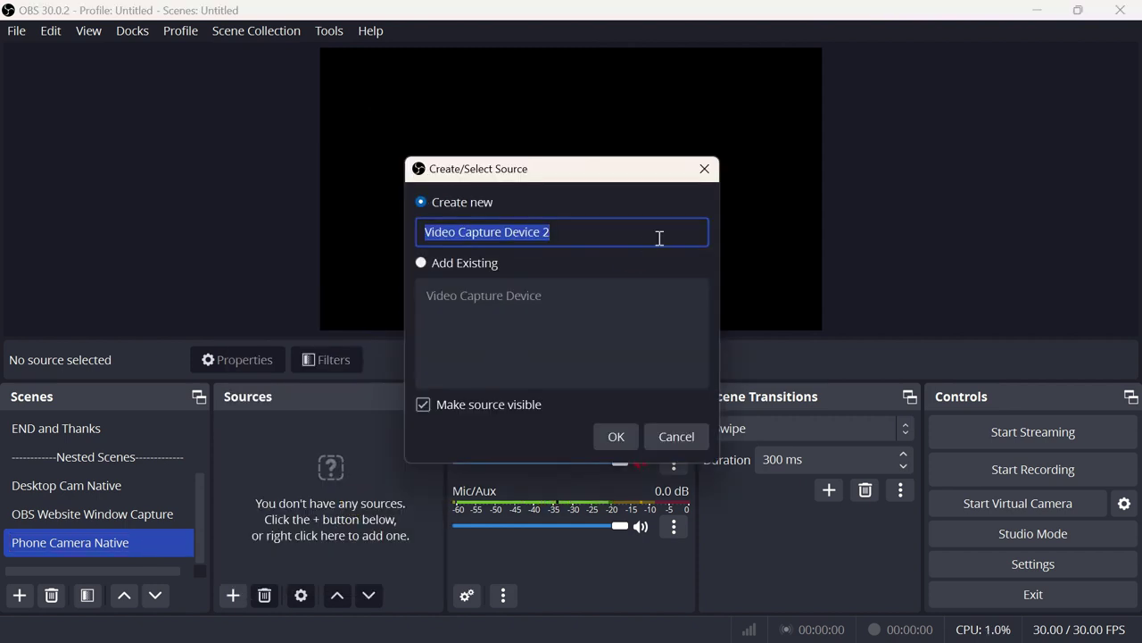
pyautogui.click(616, 437)
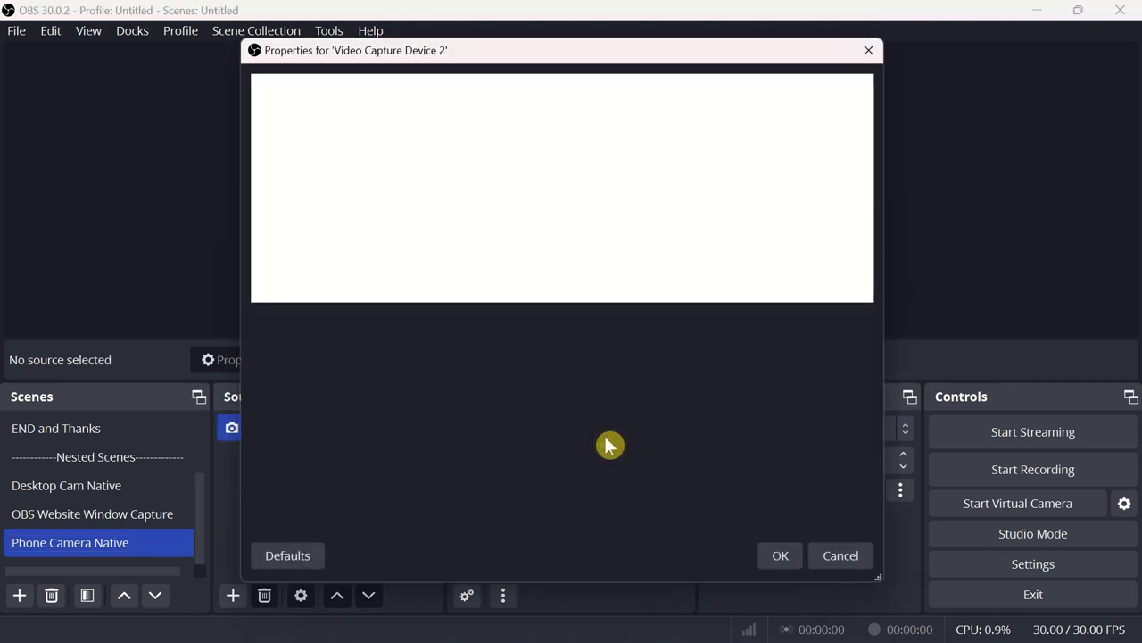
pyautogui.click(492, 332)
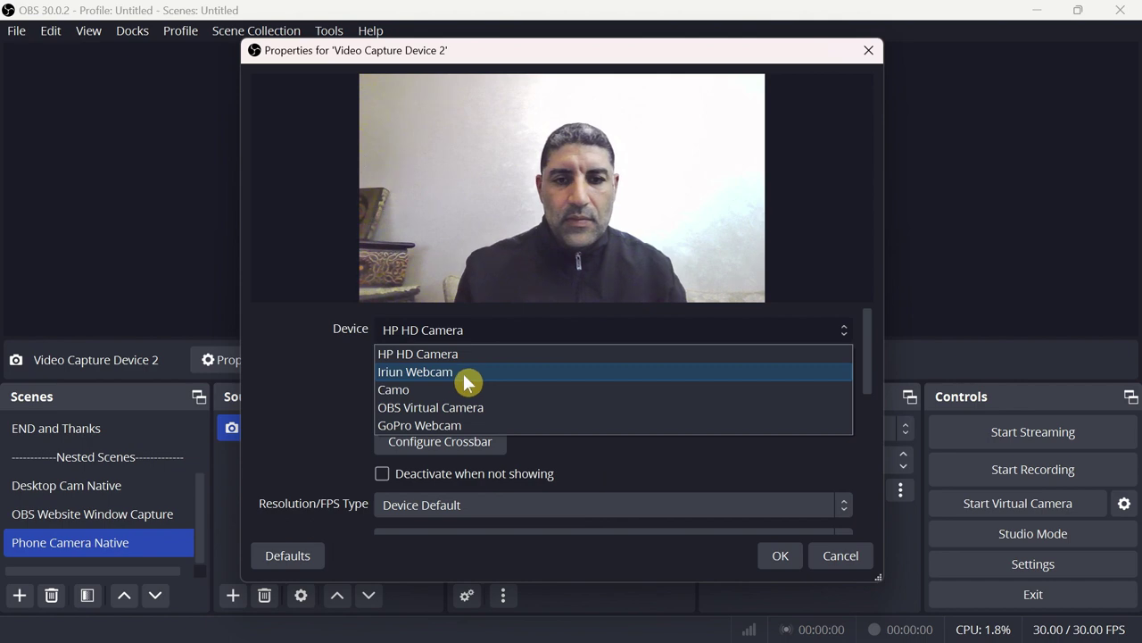
pyautogui.click(464, 372)
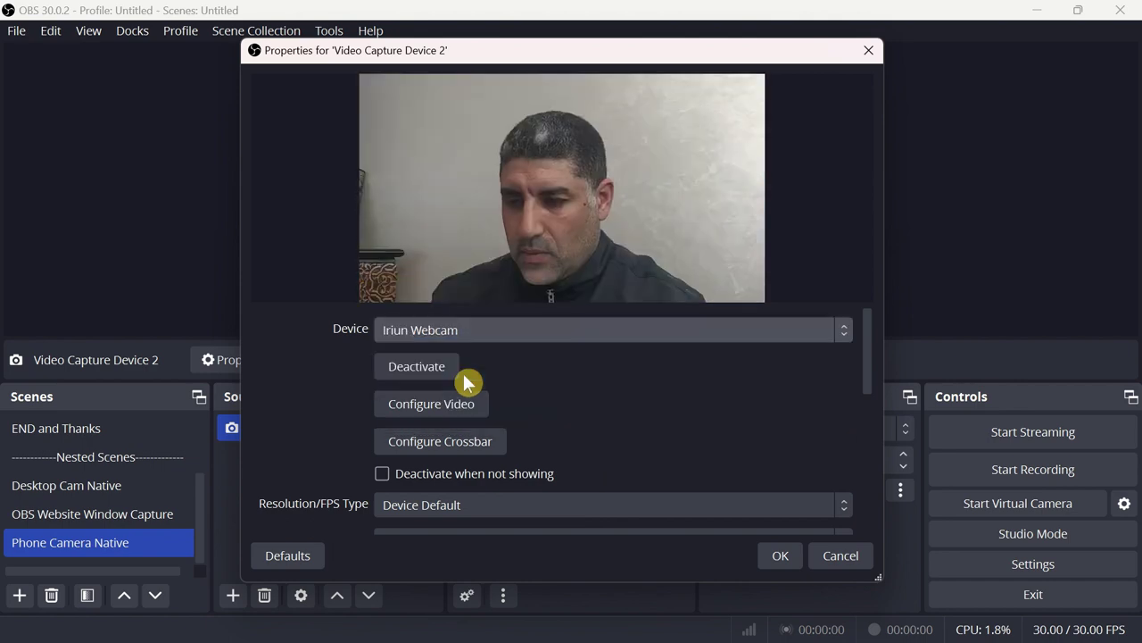
pyautogui.click(780, 554)
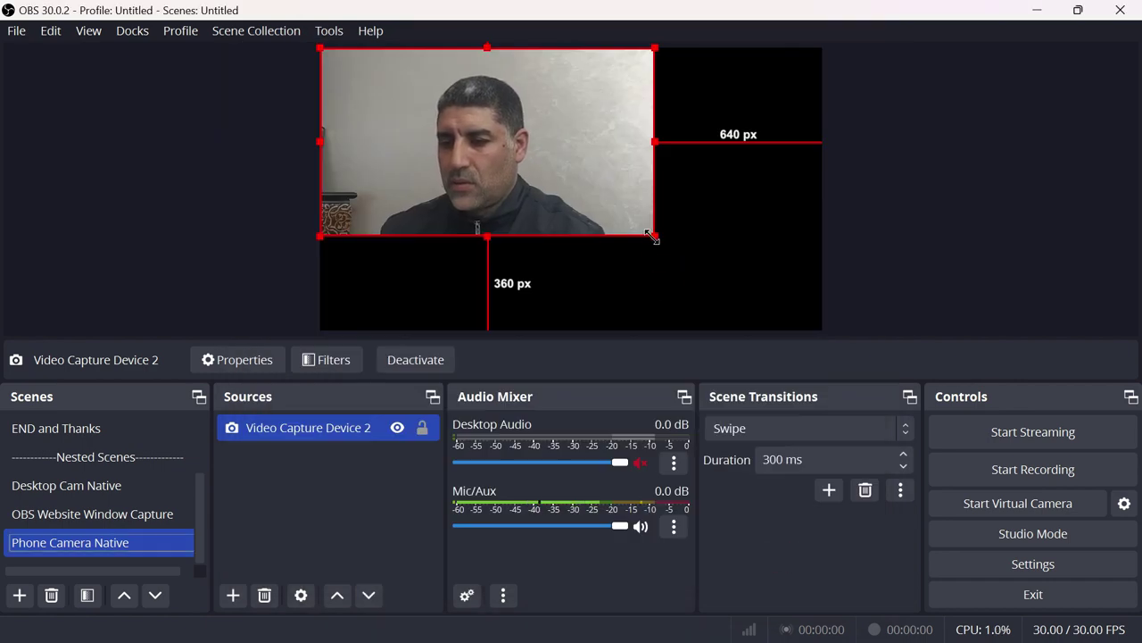
pyautogui.moveTo(655, 236); pyautogui.dragTo(811, 327)
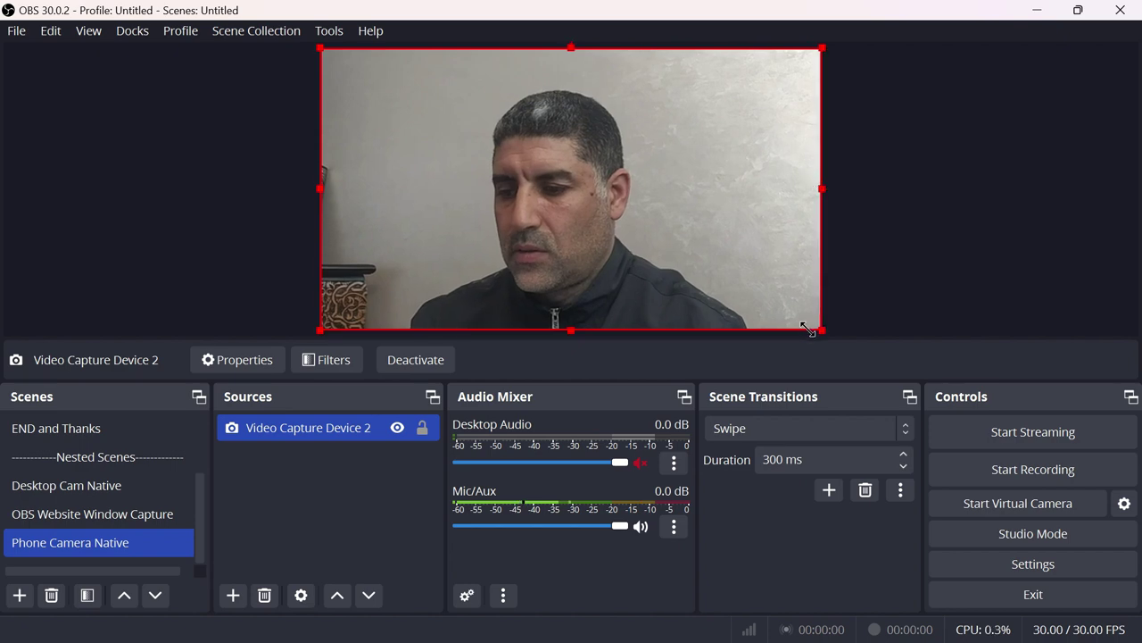
pyautogui.scroll(3, 202, 473)
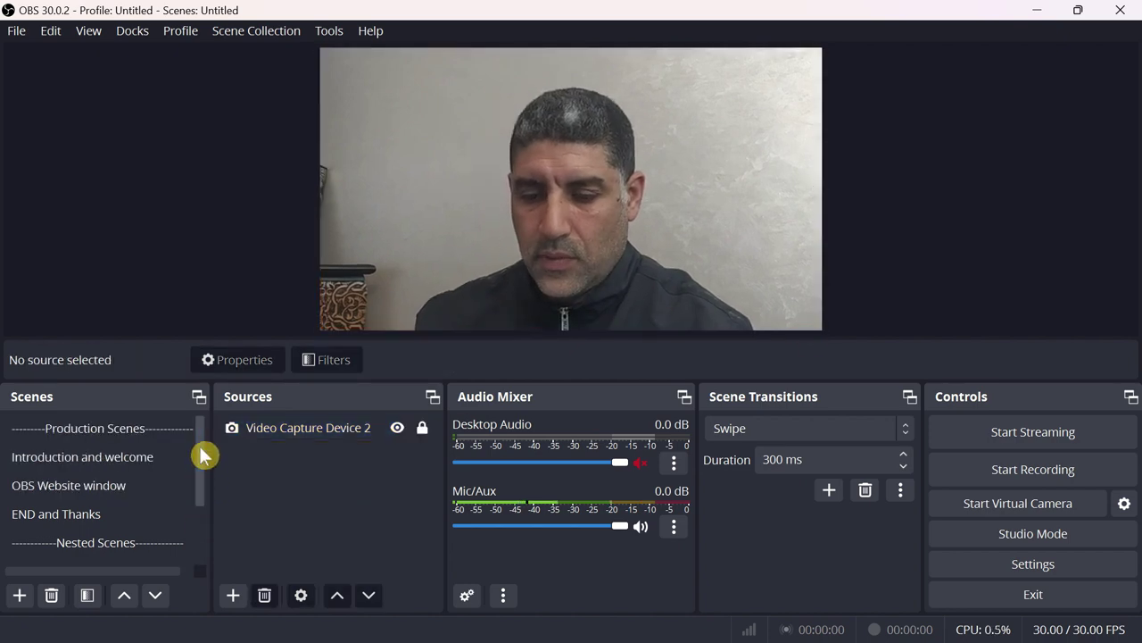
# Nest the Desktop Cam Native scene as a source in Introduction and welcome
pyautogui.click(157, 460)
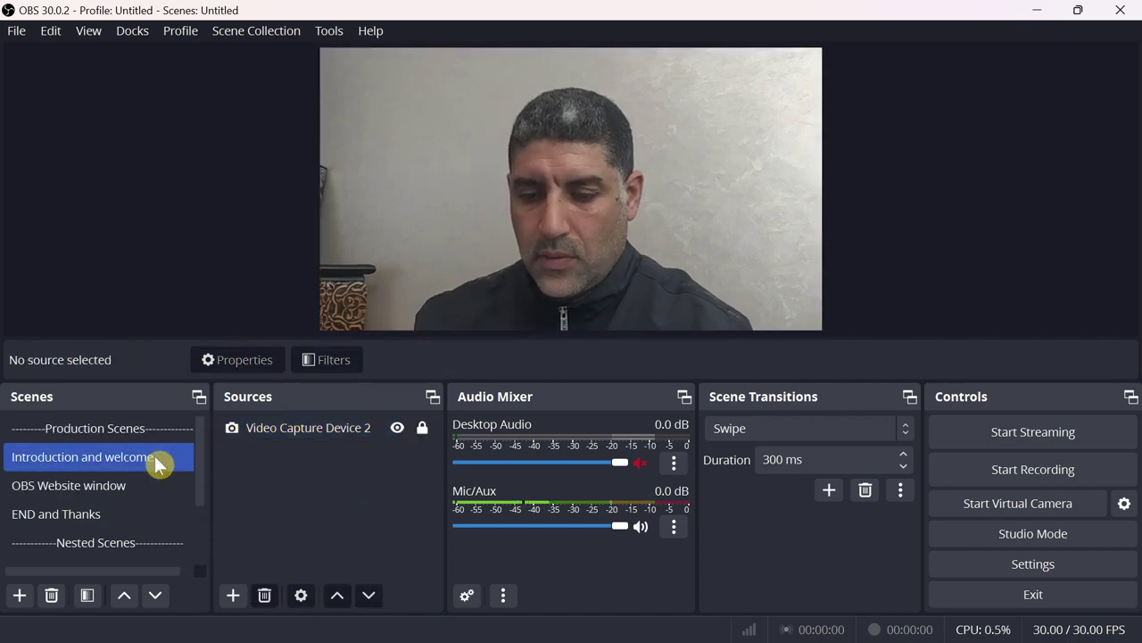
pyautogui.click(98, 460)
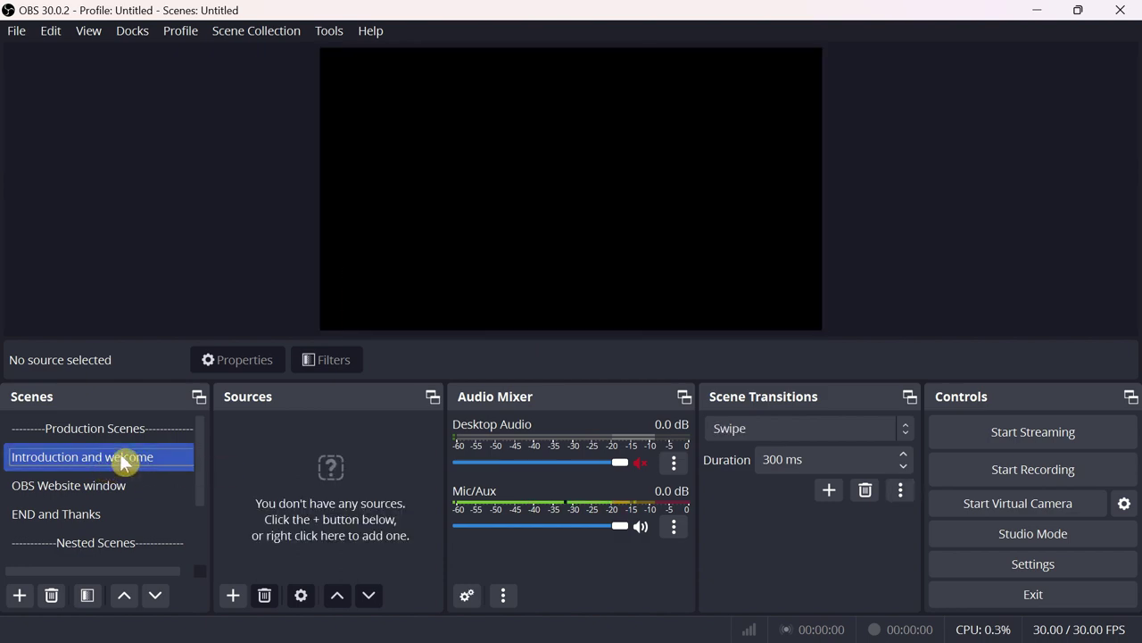
pyautogui.click(233, 595)
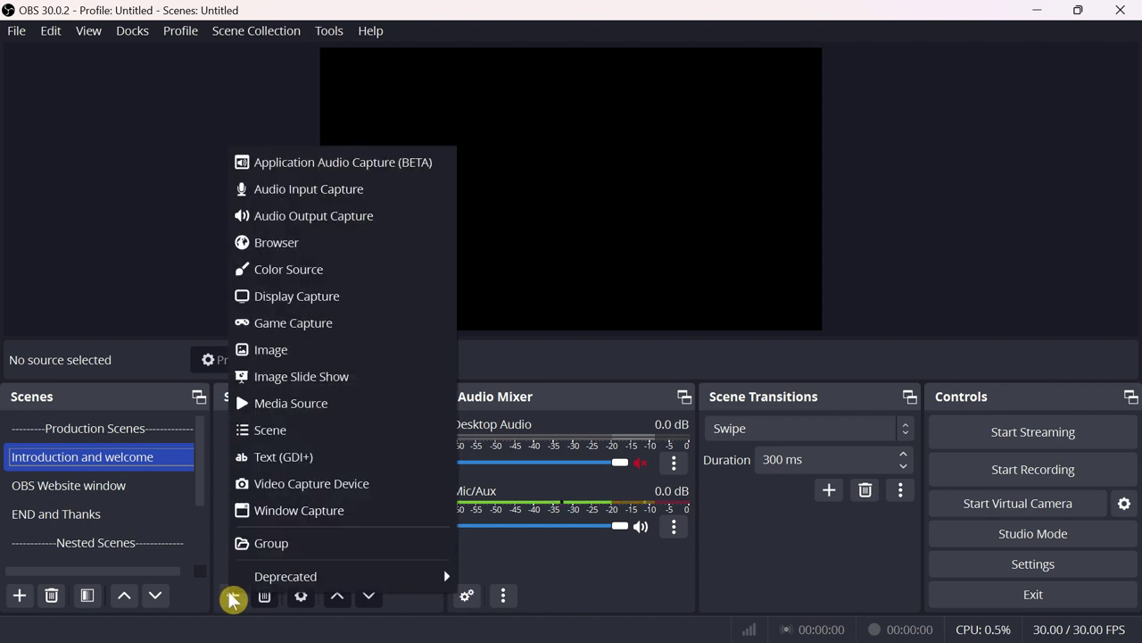
pyautogui.click(274, 430)
pyautogui.click(595, 301)
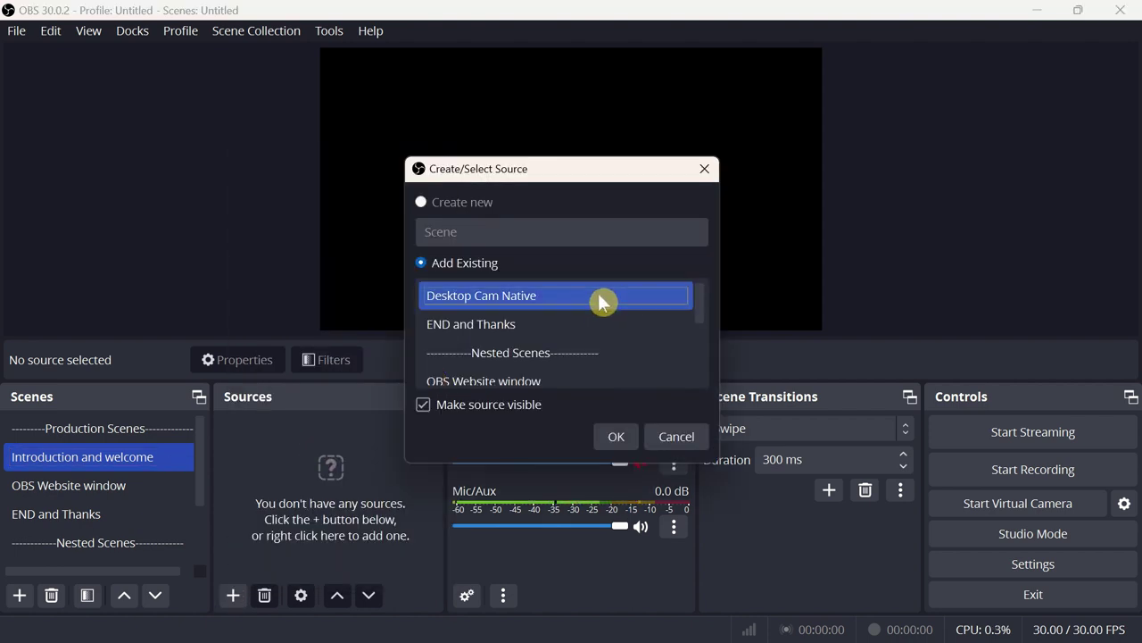
pyautogui.click(616, 439)
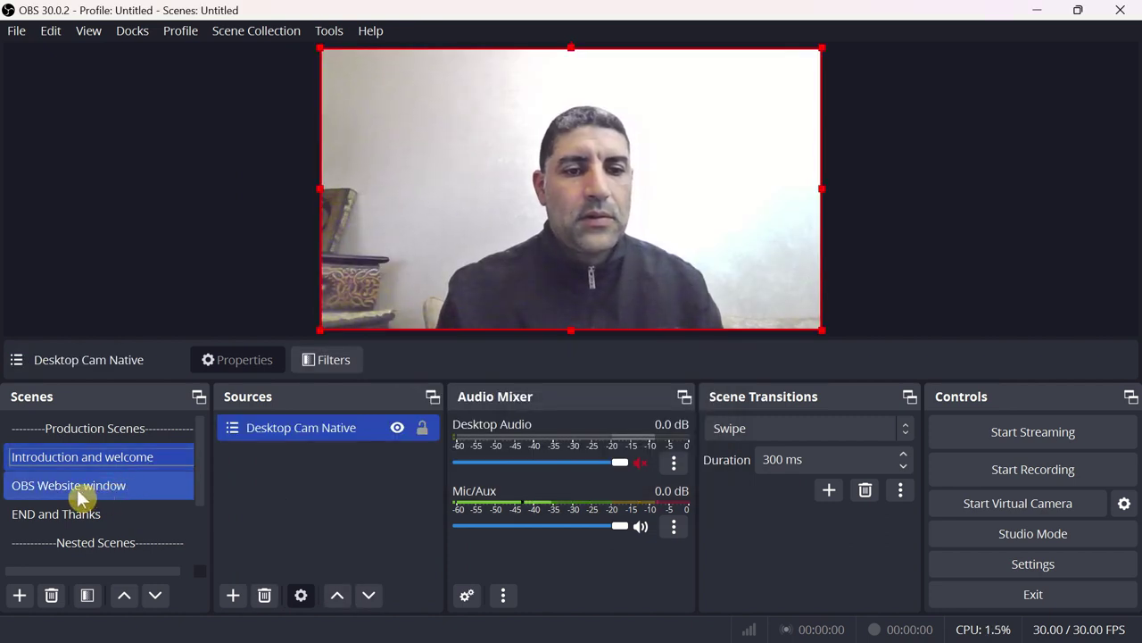
# In OBS Website window, nest OBS Website Window Capture and shrink the phone camera to a corner overlay
pyautogui.click(76, 488)
pyautogui.click(233, 596)
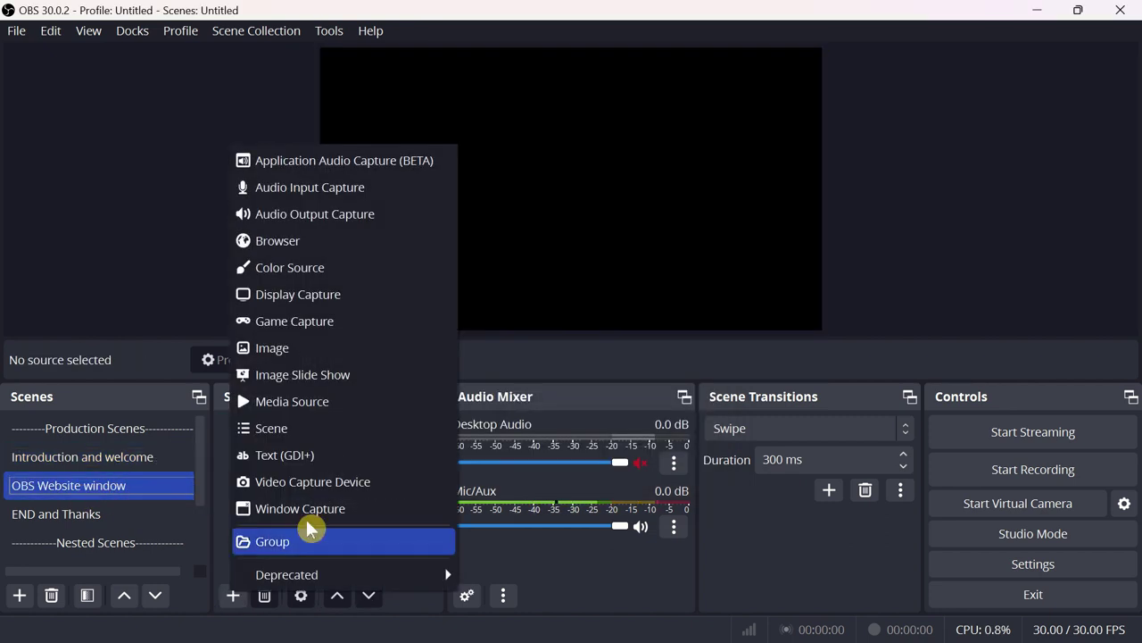
pyautogui.click(348, 429)
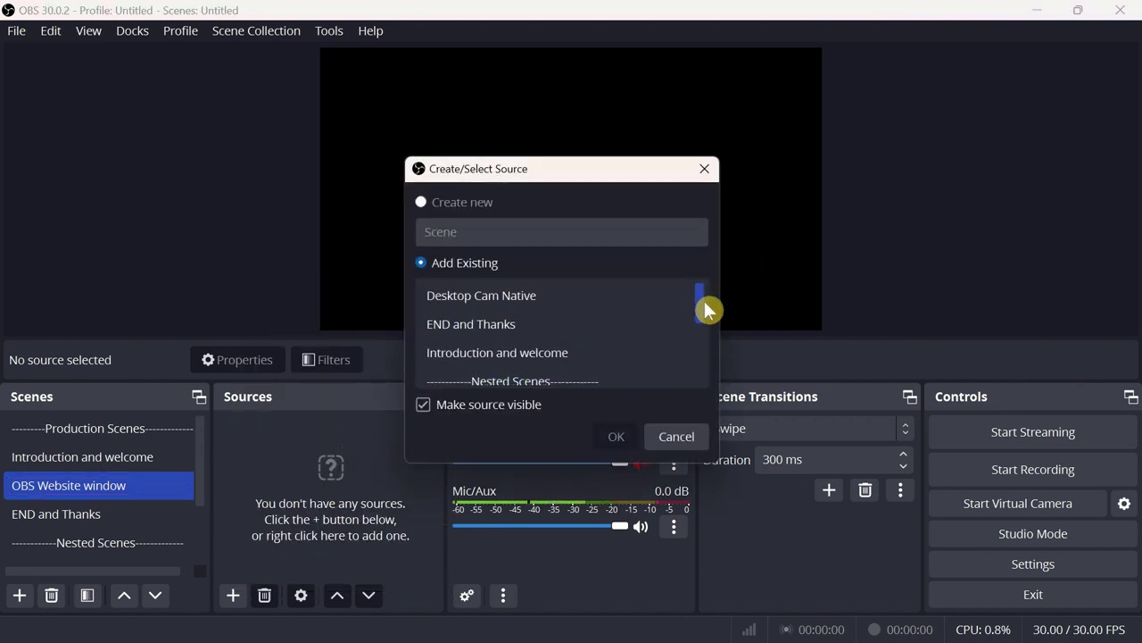
pyautogui.moveTo(704, 302); pyautogui.dragTo(703, 325)
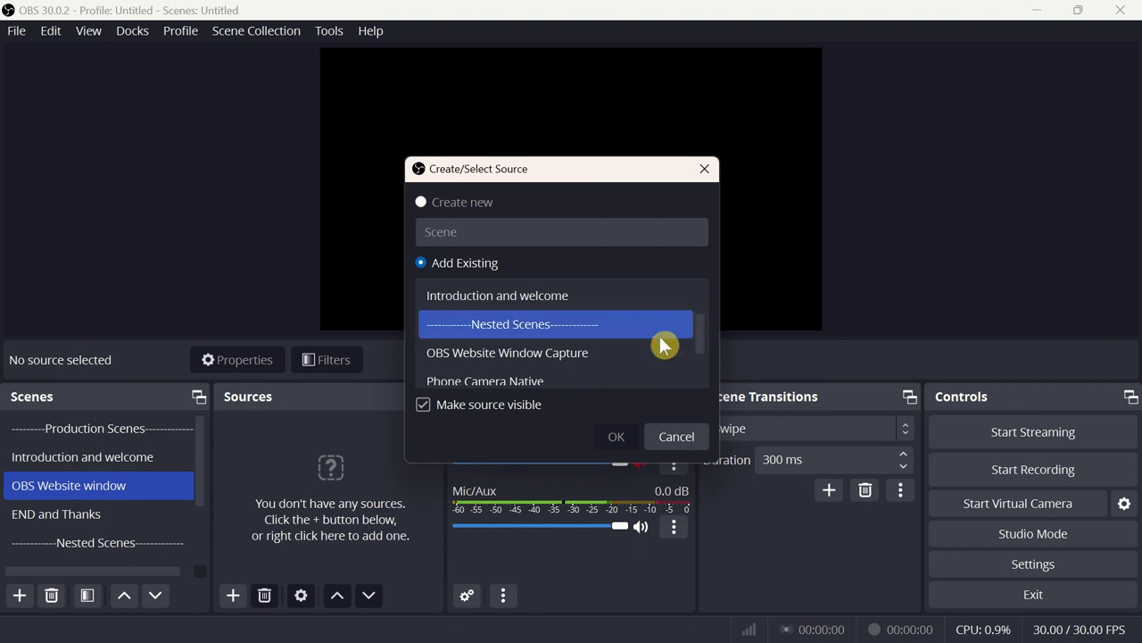
pyautogui.scroll(-1, 659, 336)
pyautogui.click(660, 335)
pyautogui.click(616, 435)
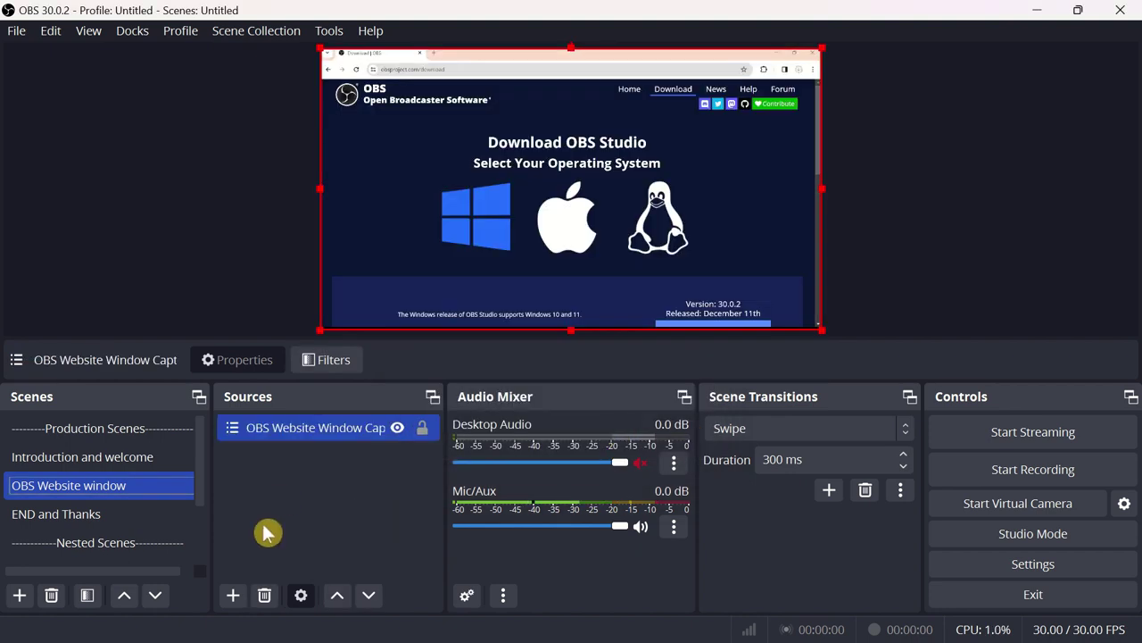
pyautogui.click(233, 595)
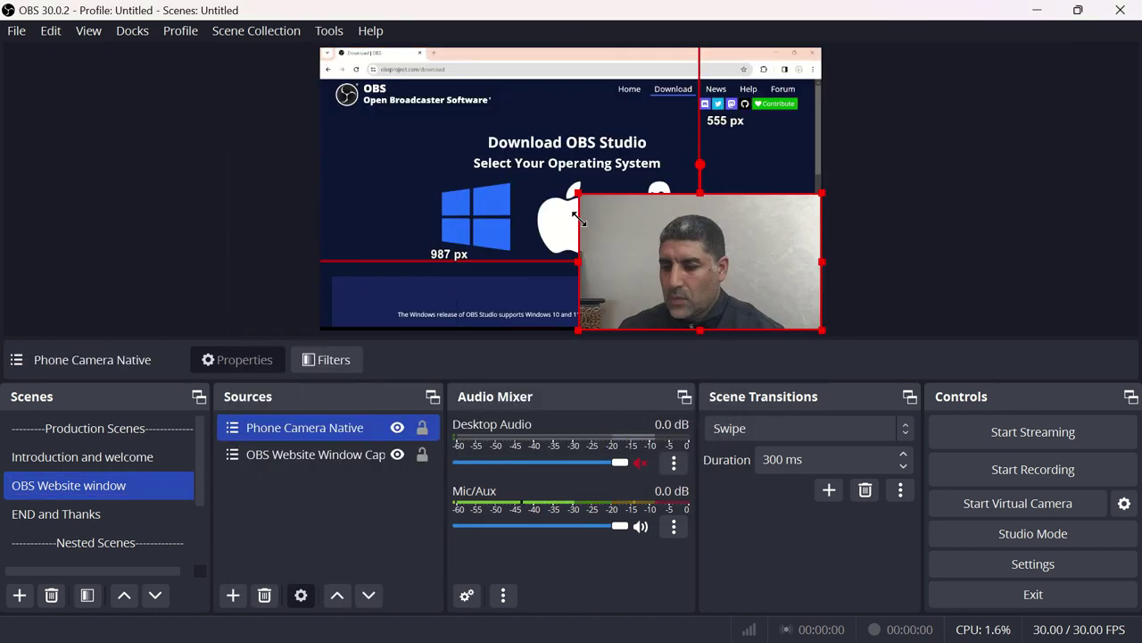
pyautogui.moveTo(579, 258); pyautogui.dragTo(767, 143)
# Add Phone Camera Native as an existing-scene source in END and Thanks, then return to OBS Website window
pyautogui.click(108, 513)
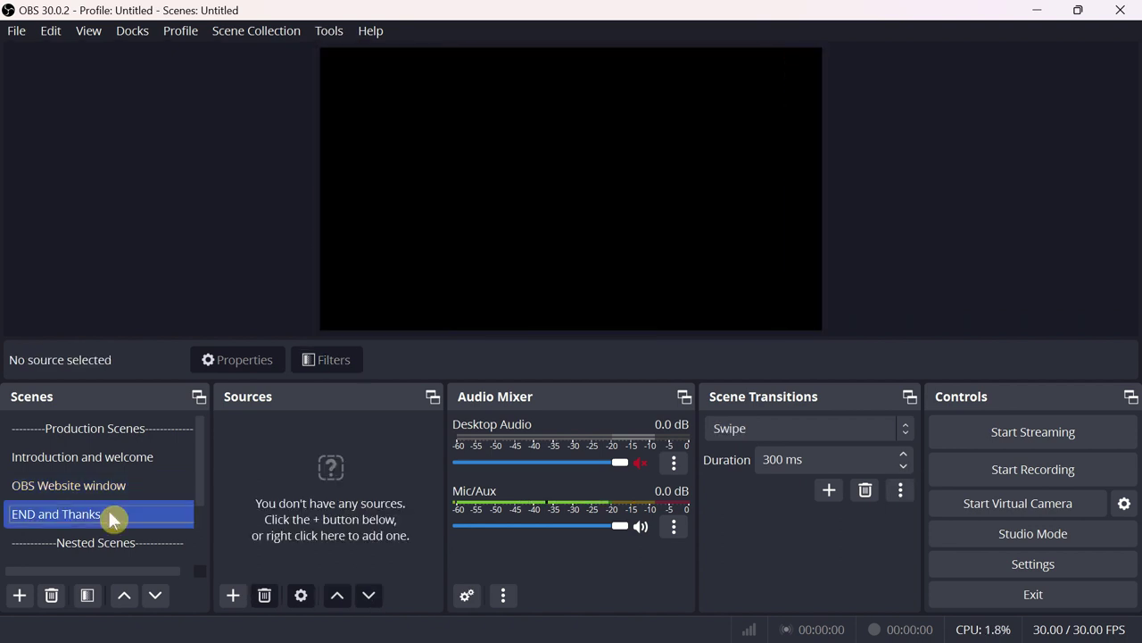
pyautogui.click(233, 595)
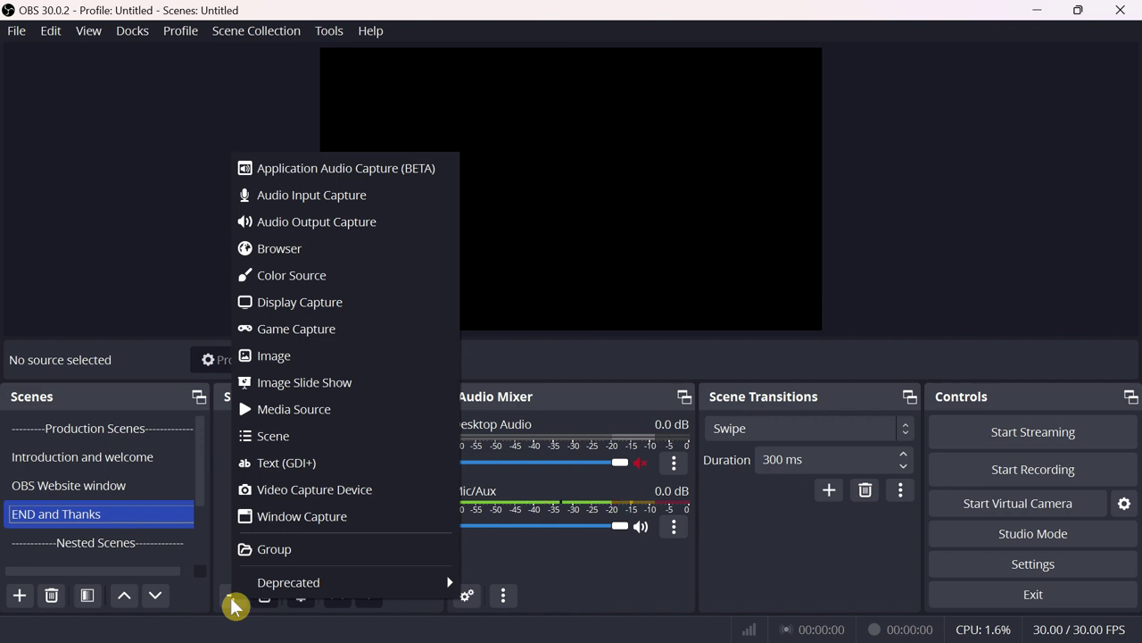
pyautogui.click(273, 435)
pyautogui.scroll(-1, 572, 348)
pyautogui.click(582, 352)
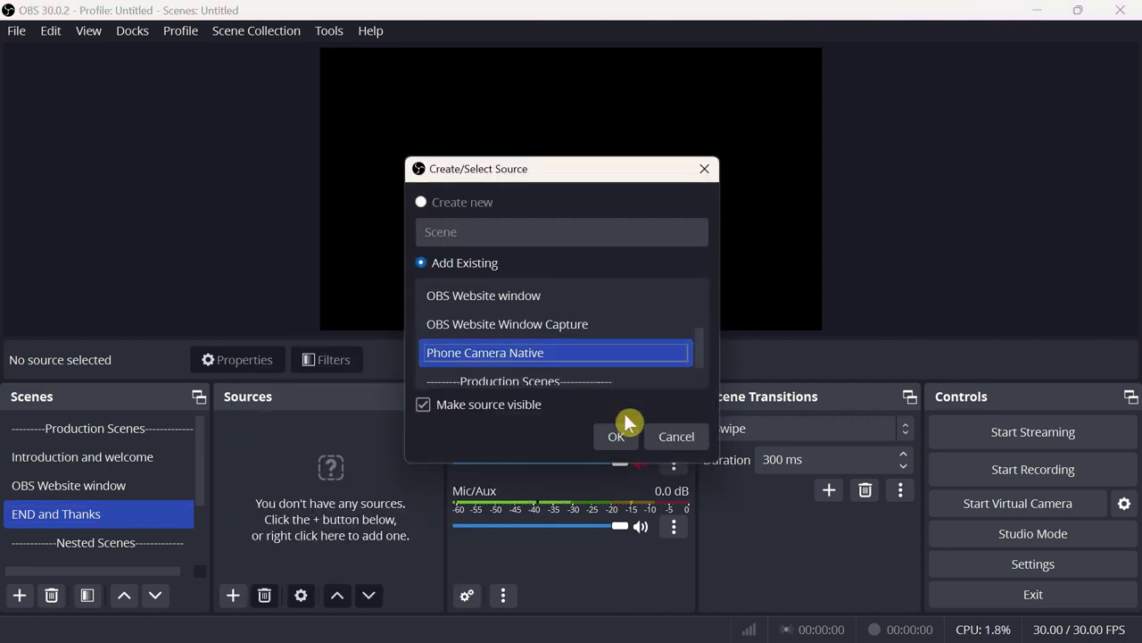
pyautogui.click(615, 436)
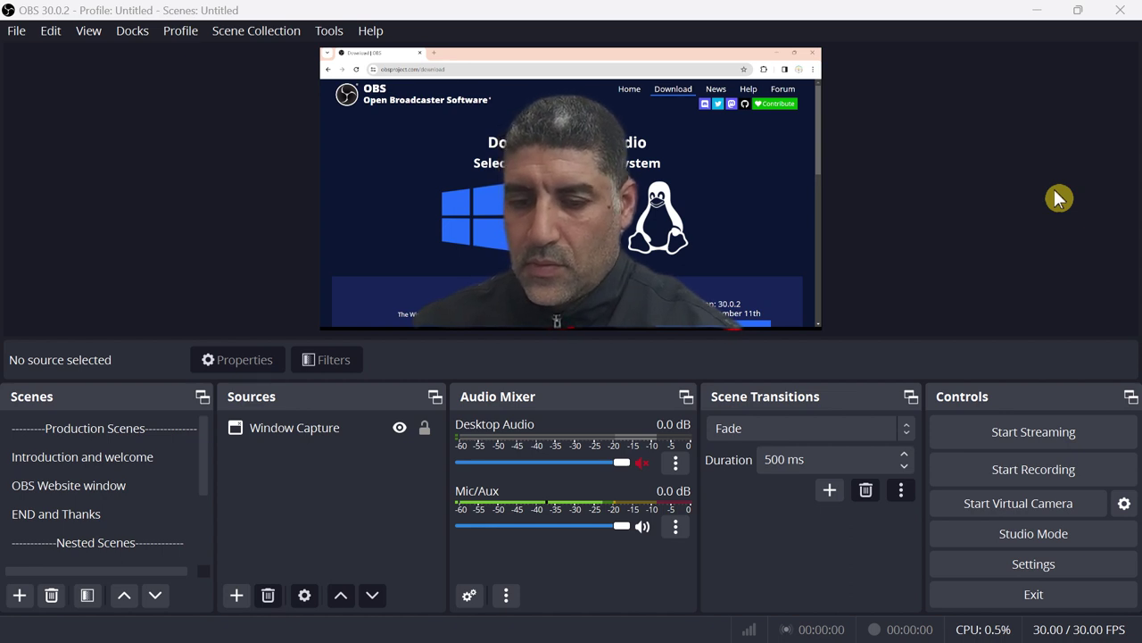
pyautogui.click(125, 489)
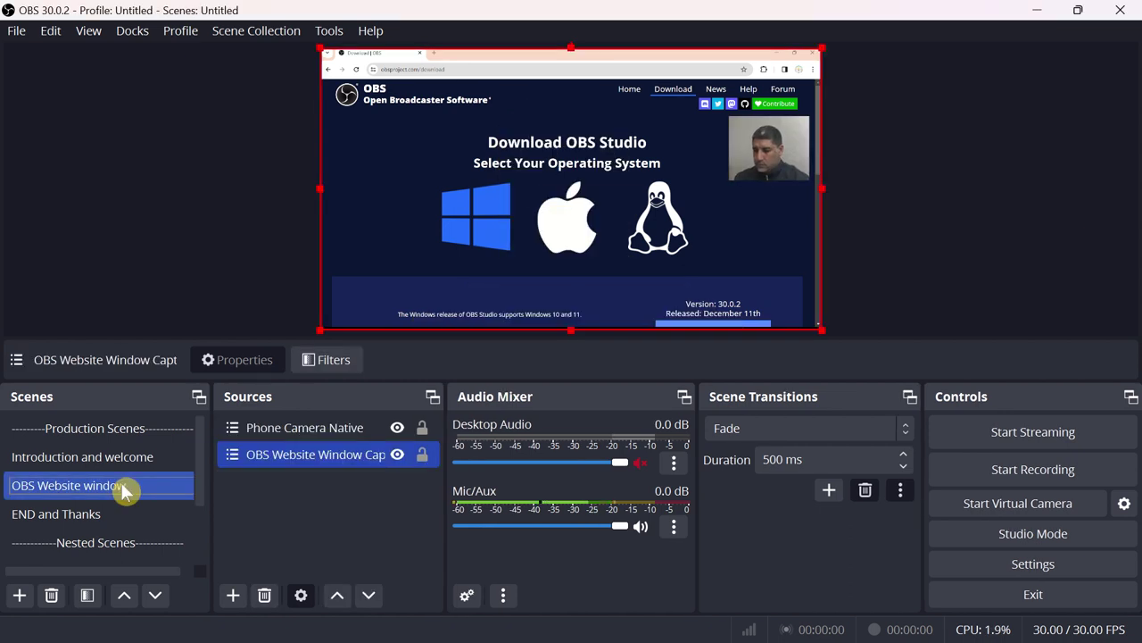